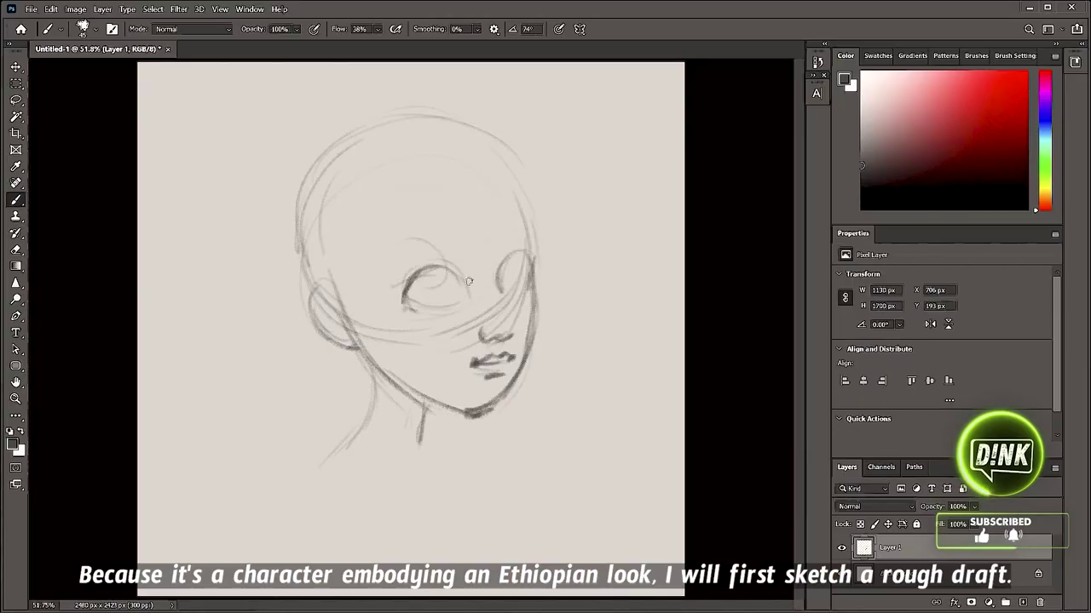
Sketch both eyebrows, the long hair and veil lines beside the head, and the neck and garment over the shoulder.
drag(440, 234, 388, 271)
mouse_move(494, 224)
mouse_down()
mouse_move(535, 251)
mouse_move(510, 290)
mouse_up()
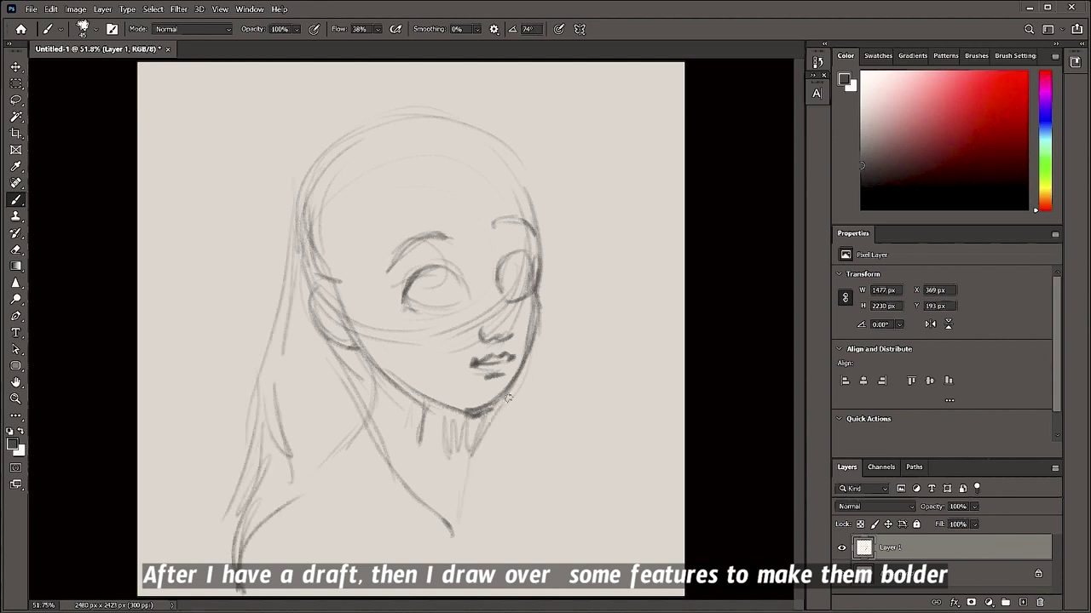
drag(492, 420, 477, 453)
drag(501, 436, 515, 512)
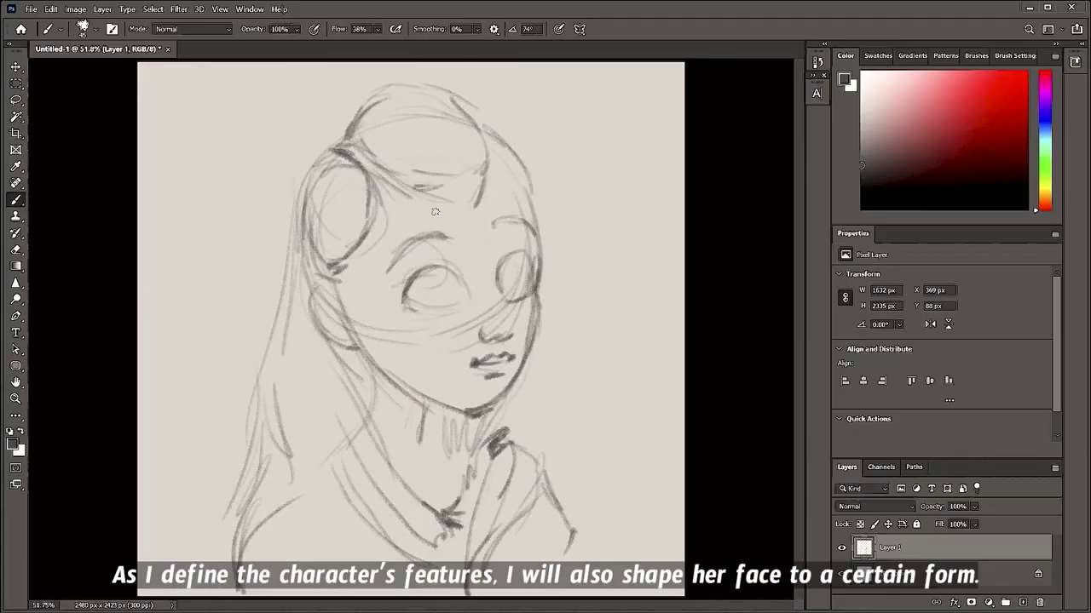
Sketch the headband with its forehead pendant, the raised hair on the crown, and darken the outer contour of the face.
drag(412, 199, 461, 214)
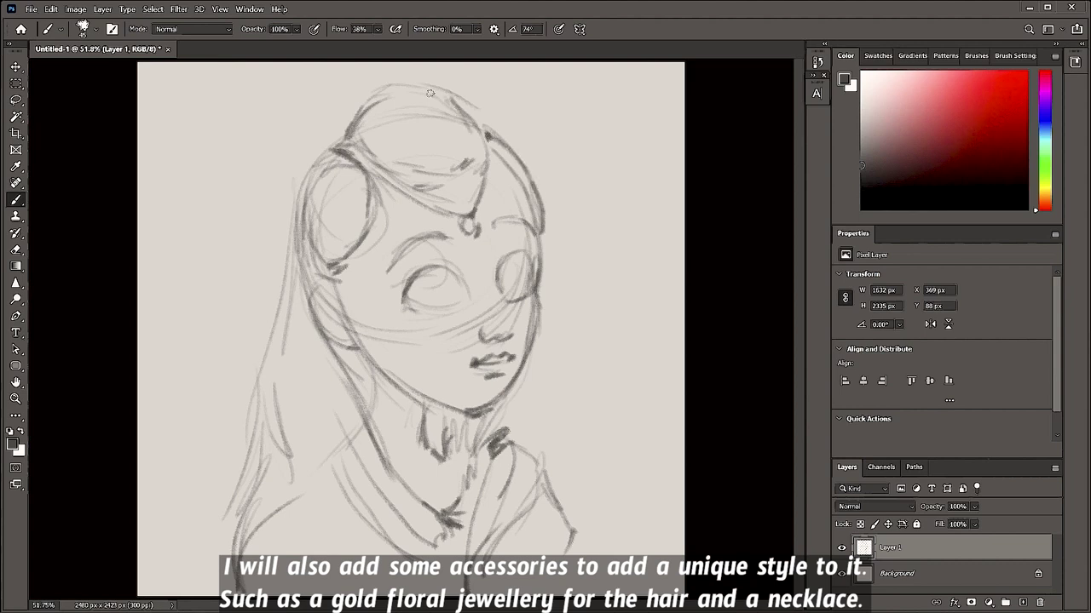
drag(402, 84, 356, 107)
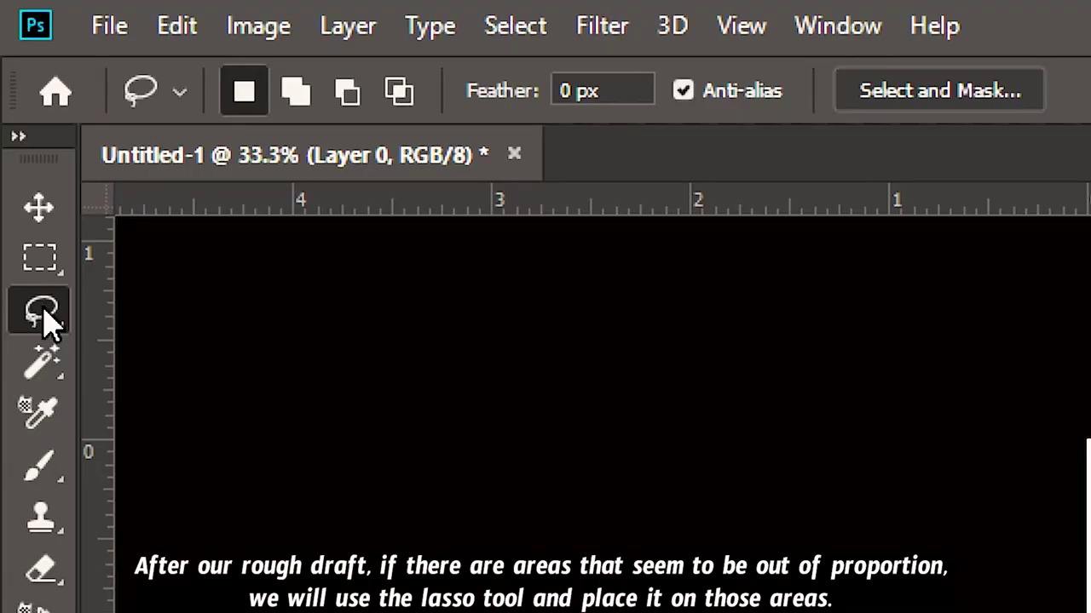
right_click(43, 308)
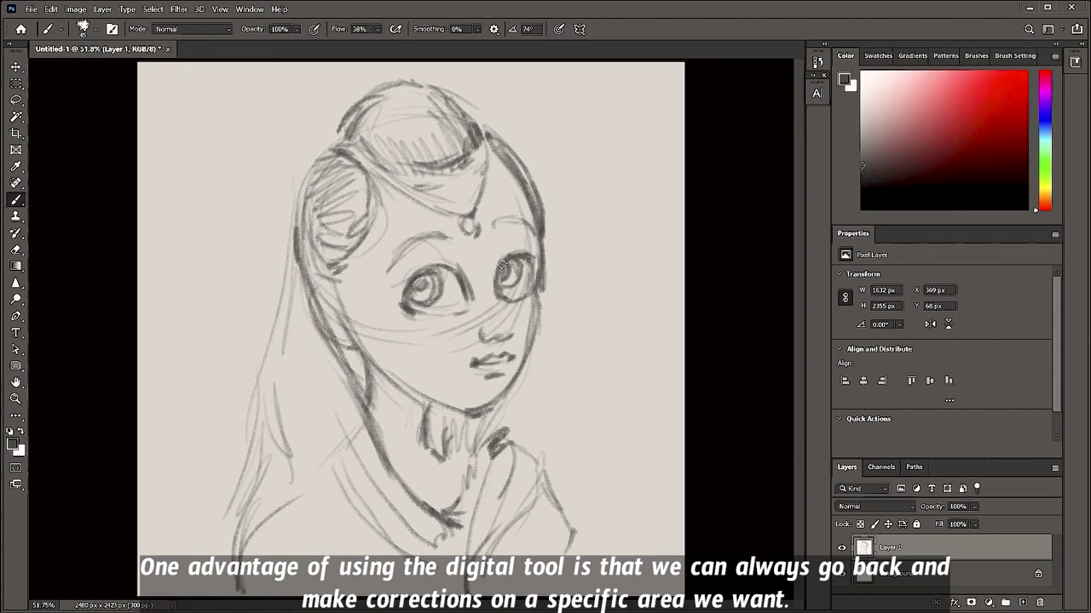
mouse_move(542, 283)
mouse_down()
mouse_move(511, 426)
mouse_move(537, 537)
mouse_up()
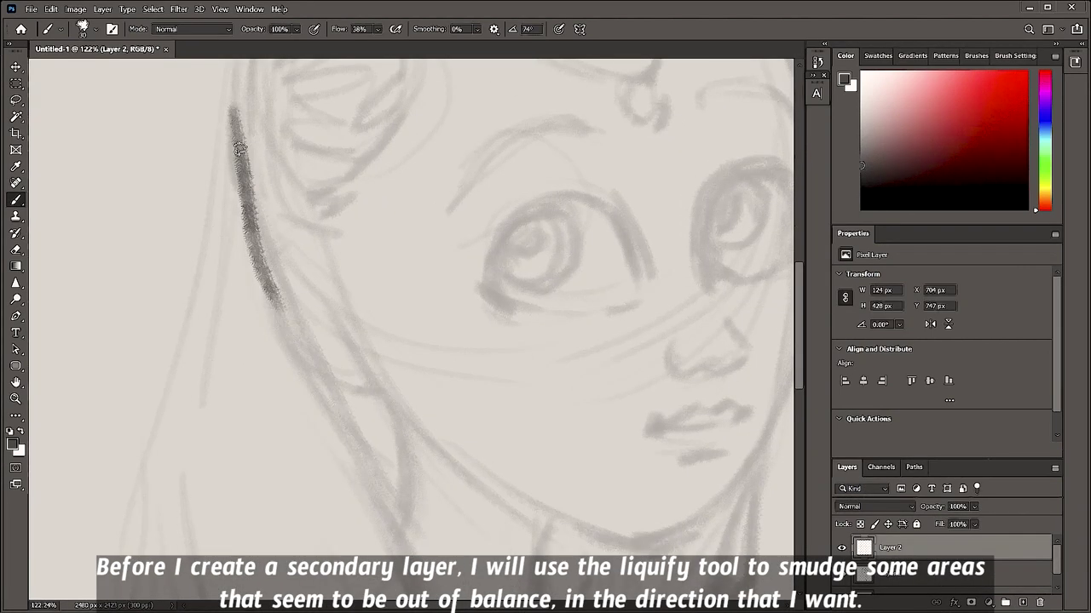
Redraw the side contour of the head and the larger eye's upper lid and iris in darker strokes on Layer 2.
drag(239, 149, 392, 498)
drag(482, 281, 621, 196)
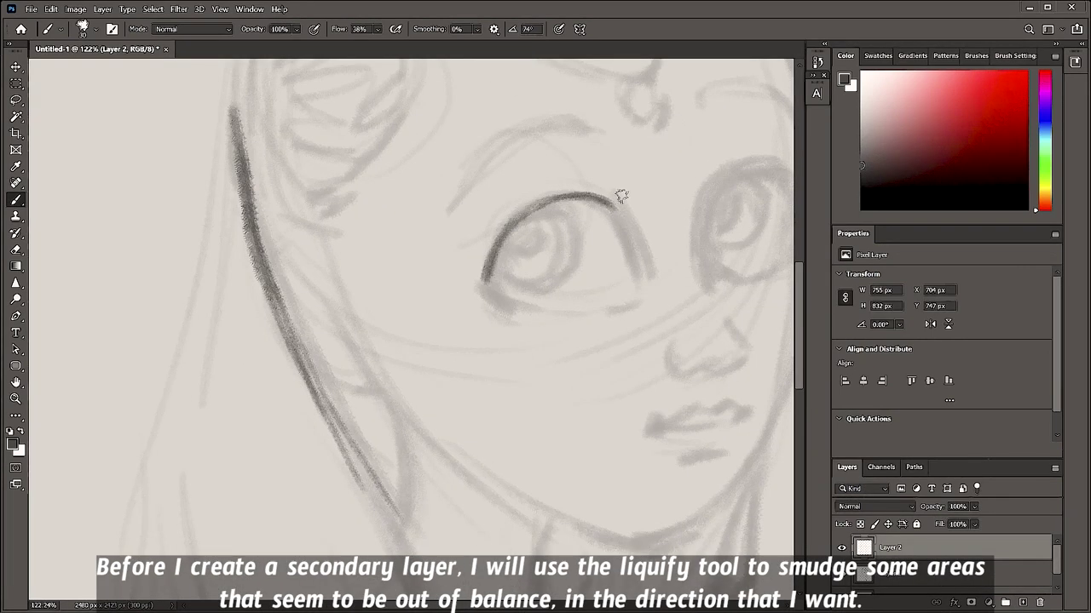
mouse_move(554, 223)
mouse_down()
mouse_move(554, 236)
mouse_move(548, 230)
mouse_up()
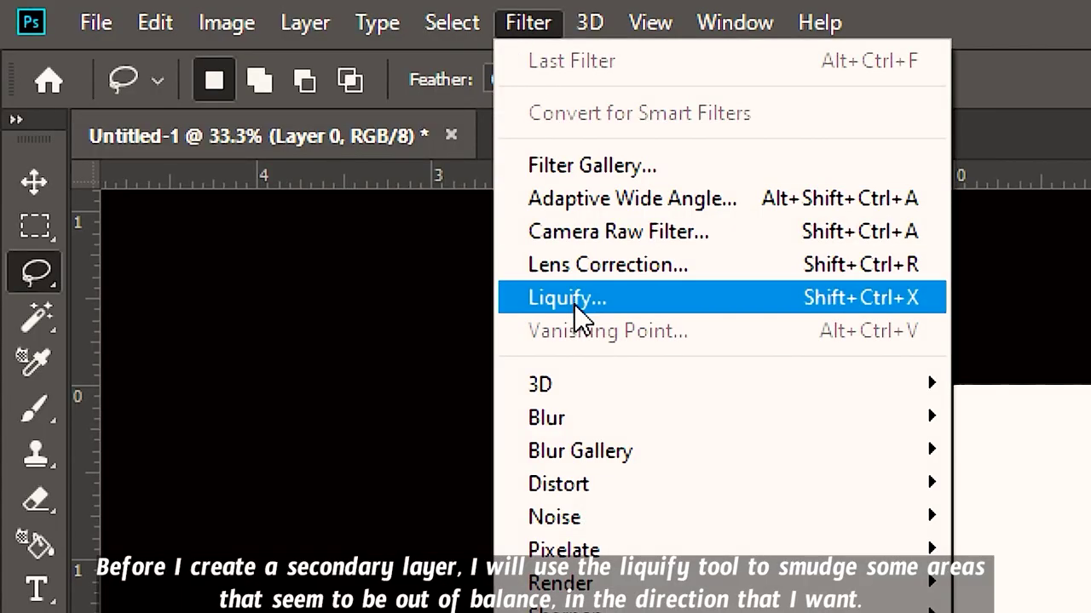
Open the Liquify filter, and open the size jitter control in the brush's Shape Dynamics for the Pen Pressure option.
click(574, 304)
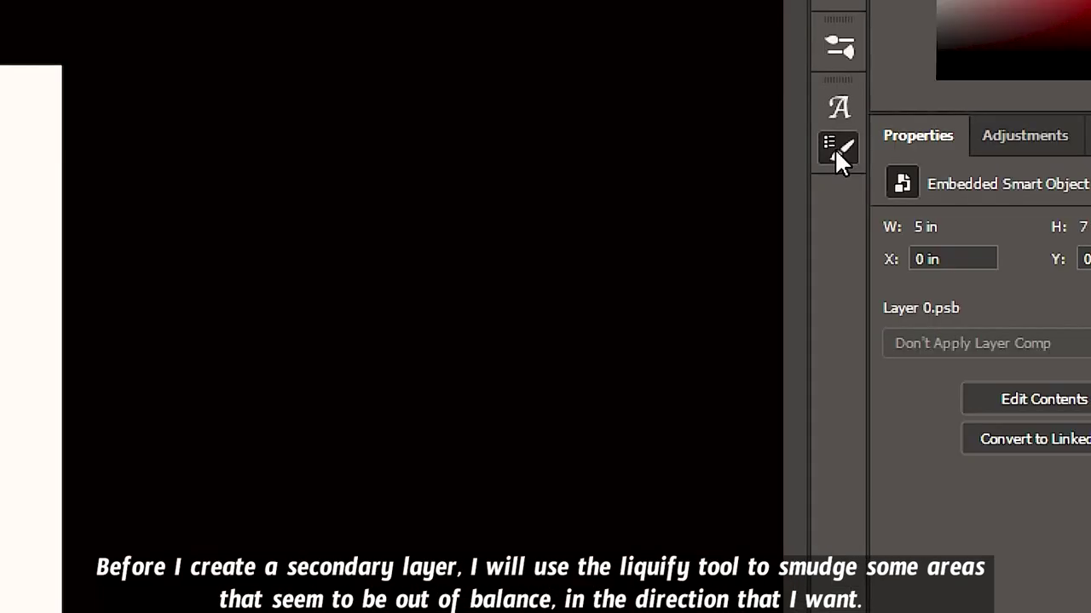
click(837, 149)
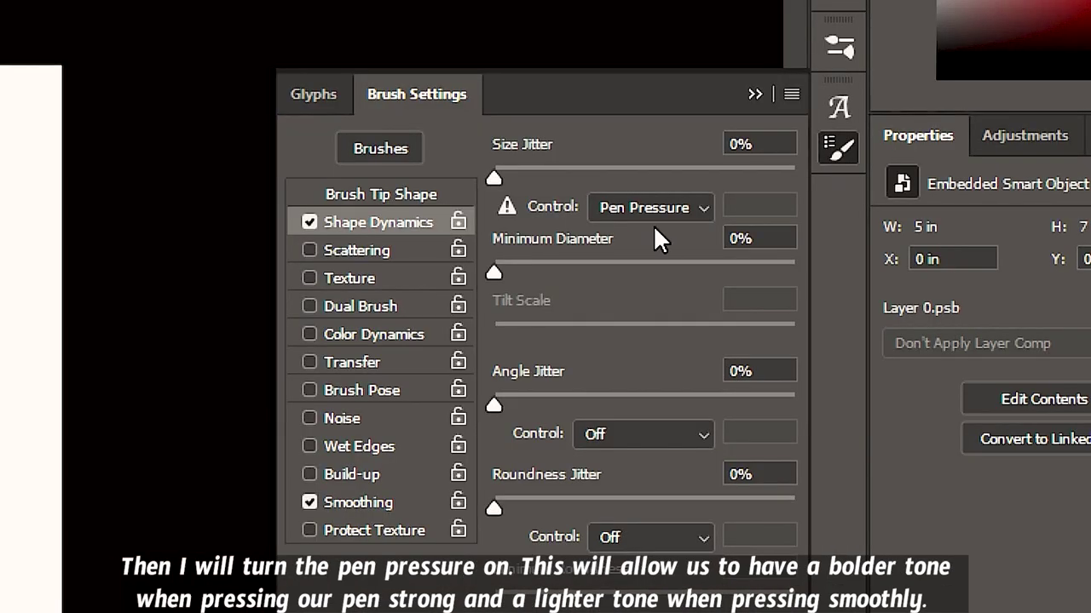
click(694, 209)
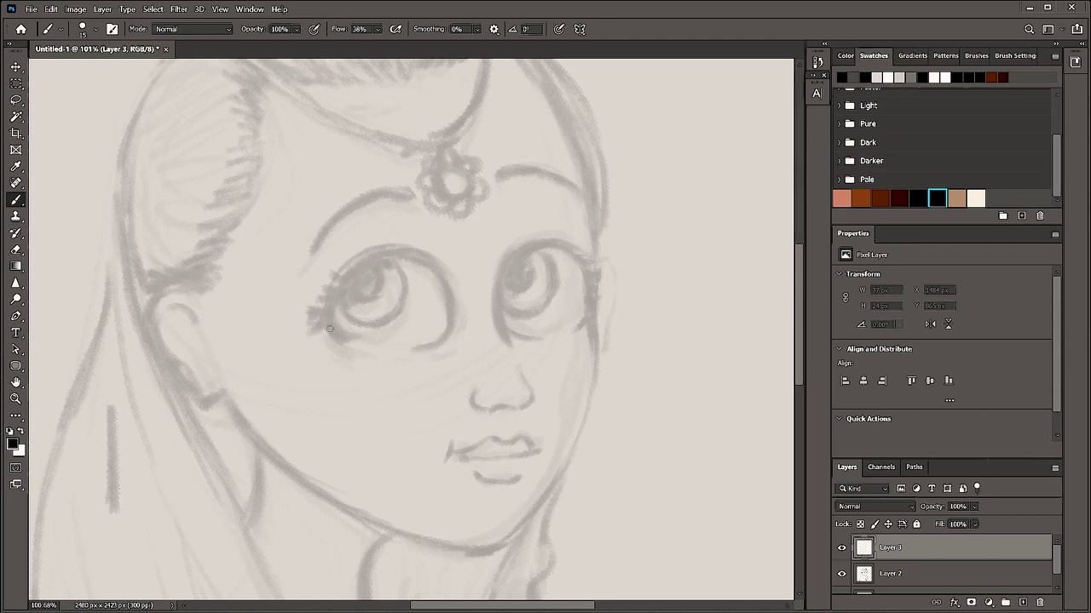
Ink the larger eye's lid and iris on Layer 3 with 21% brush smoothing, and open the Shape Dynamics brush settings.
drag(327, 320, 329, 297)
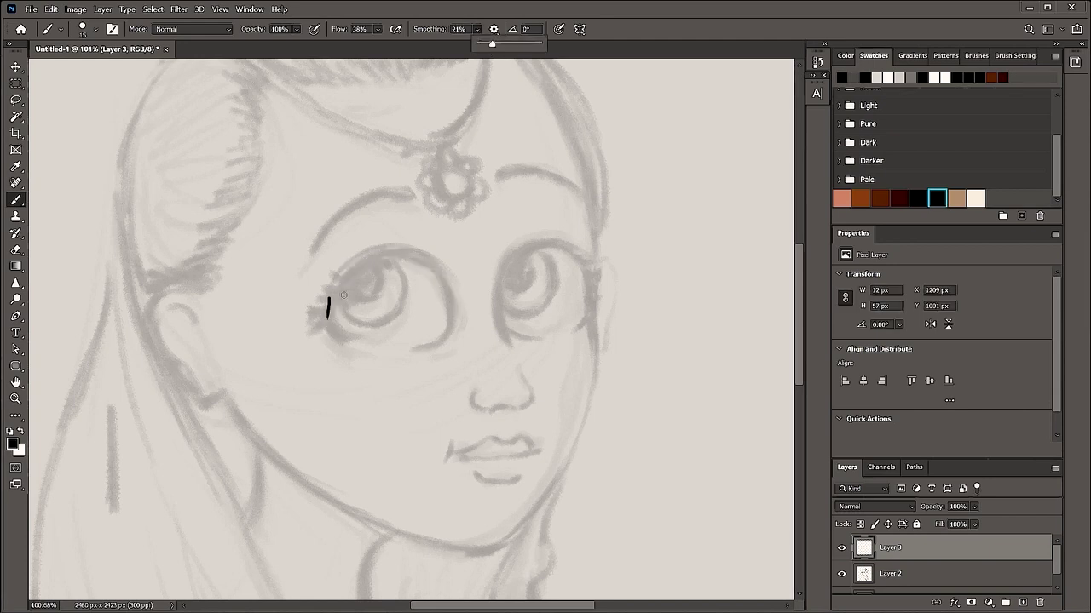
key(F5)
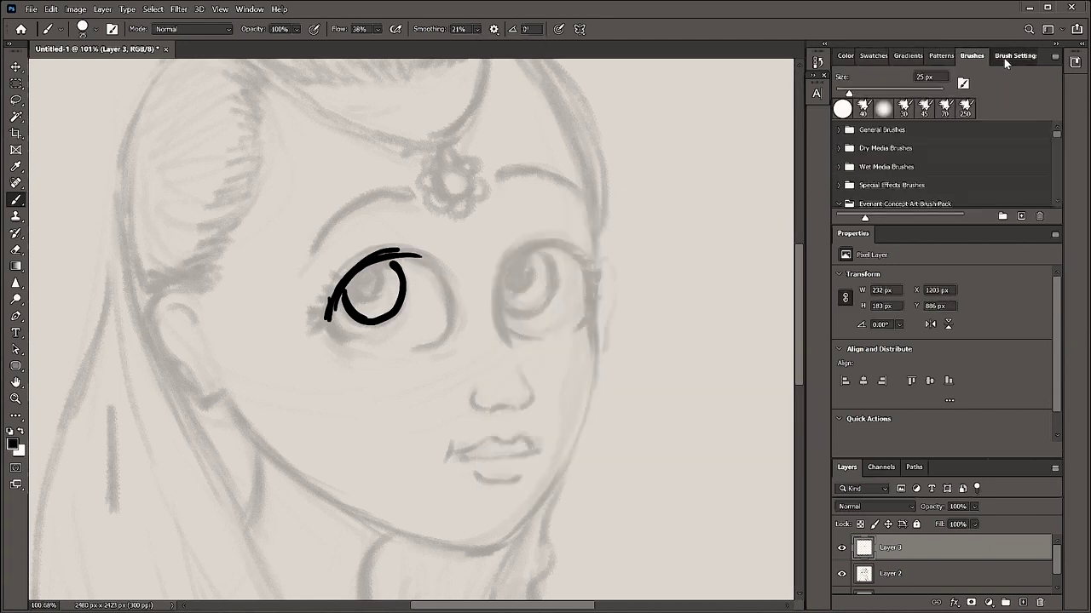
click(993, 105)
click(988, 115)
Undo the last iris strokes, re-ink that eye, and ink the eyebrows, the other eye, the nose and the mouth.
drag(528, 221, 597, 324)
key(ctrl+z)
key(ctrl+z)
key(ctrl+z)
drag(329, 305, 367, 319)
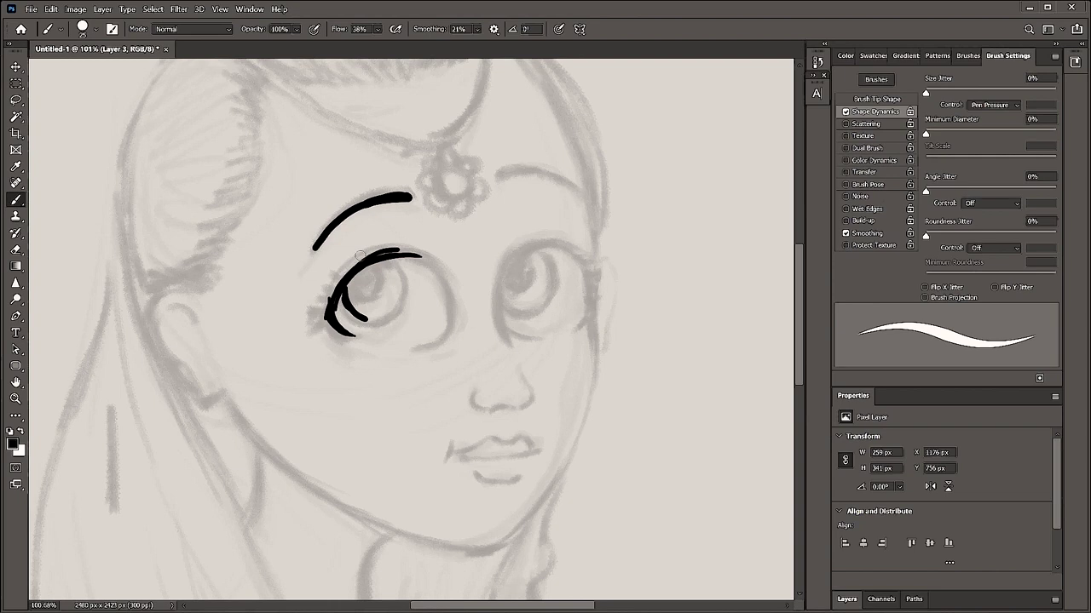
drag(541, 247, 524, 292)
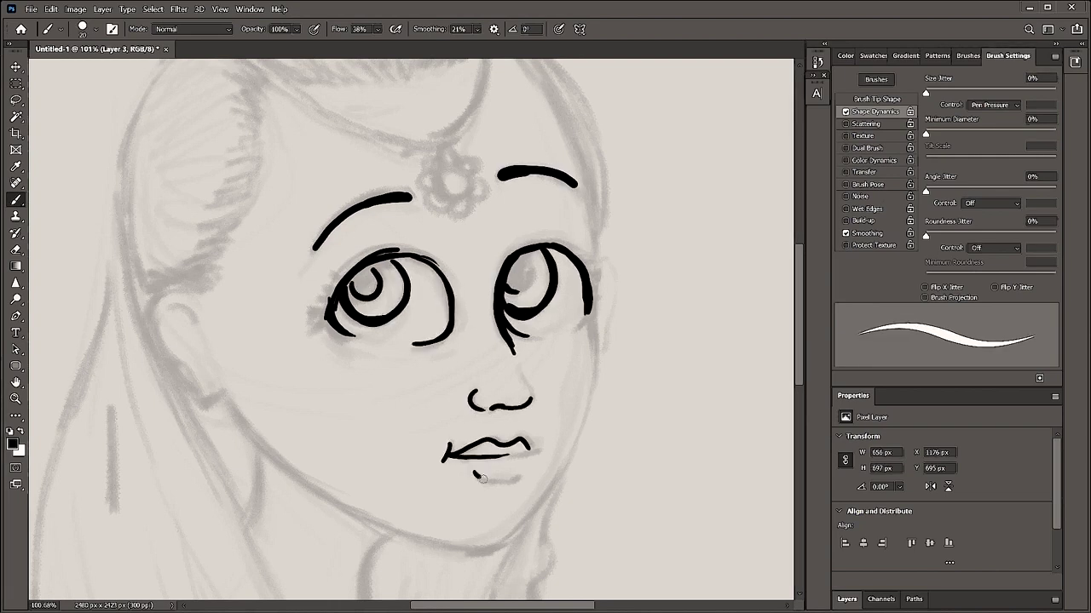
Ink the far cheek down to the chin, the hair strand beside it, and the front line of the neck.
drag(596, 334, 474, 553)
scroll(528, 409, down, 5)
drag(525, 313, 528, 407)
drag(464, 405, 402, 523)
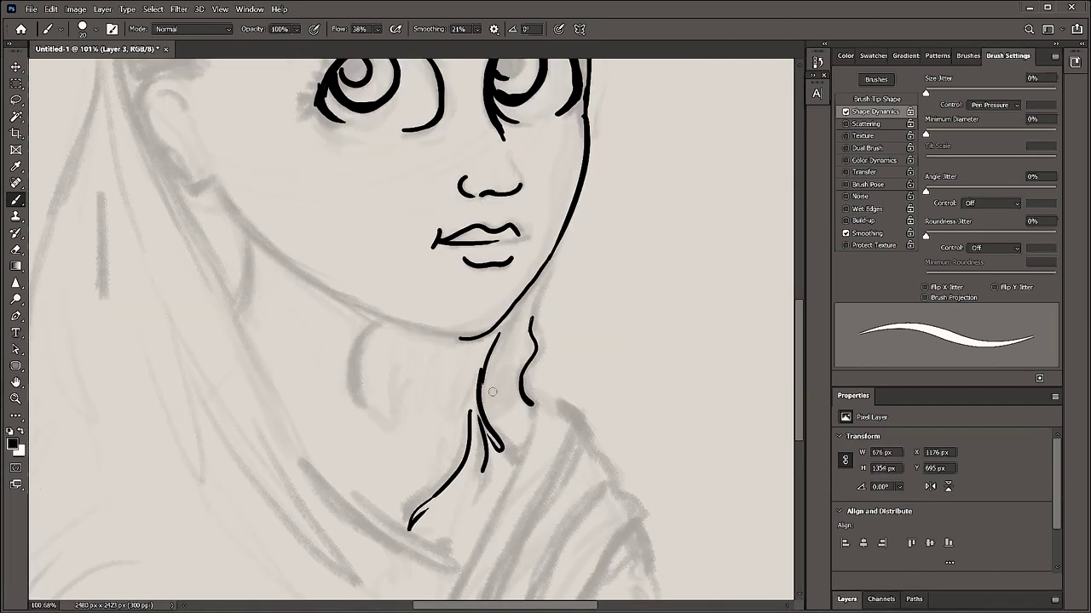
Ink the garment's long folds and the ruffled edge over the shoulder with a 15 px brush.
scroll(529, 358, down, 4)
drag(529, 249, 418, 503)
key(bracketright)
key(bracketright)
key(bracketleft)
key(bracketleft)
drag(562, 213, 468, 501)
drag(596, 263, 515, 501)
drag(630, 323, 554, 470)
Ink the near jawline, neck lines and bridge of the nose, and fill in the pupils of both eyes.
scroll(480, 438, up, 8)
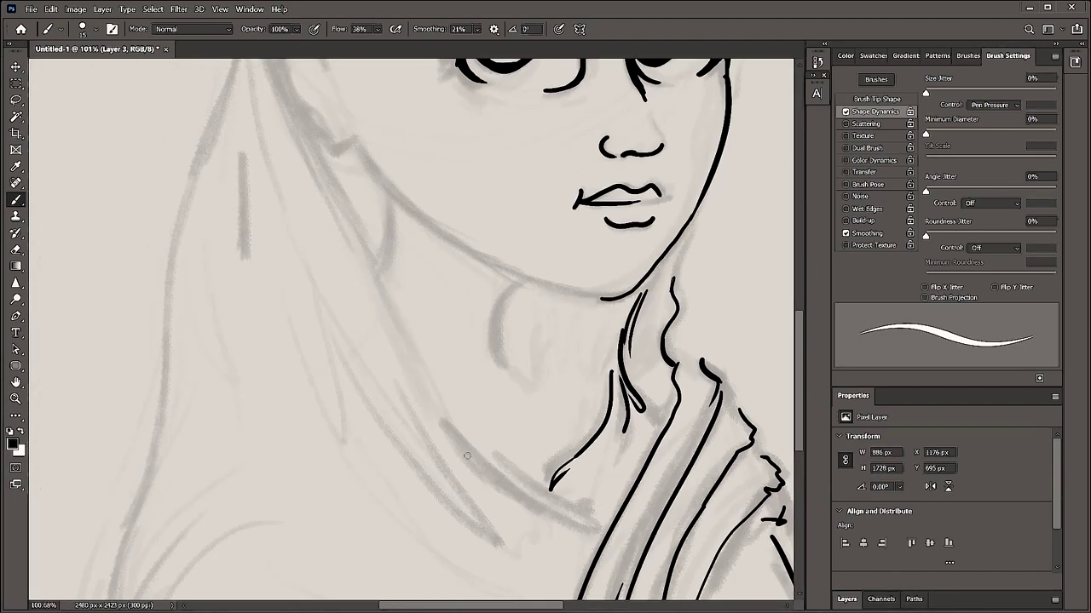
drag(192, 260, 378, 398)
drag(482, 230, 525, 383)
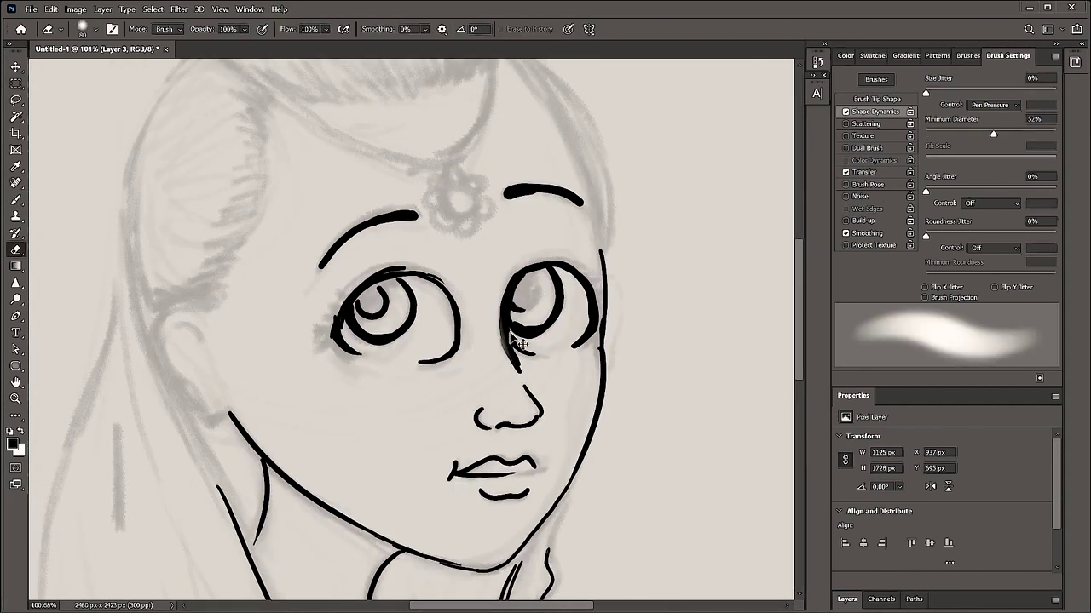
drag(535, 307, 523, 274)
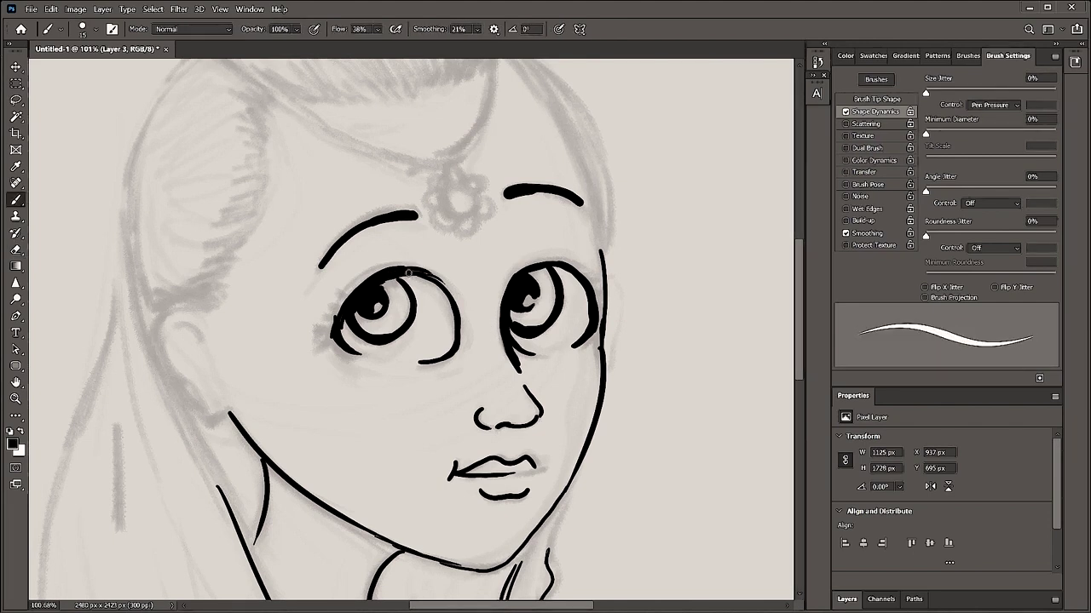
Ink the eyelashes, the far edge of the forehead, and the headband's curve down to the flower pendant, redrawing its first stroke.
drag(460, 222, 464, 289)
drag(226, 119, 358, 200)
drag(539, 147, 605, 324)
drag(414, 215, 452, 296)
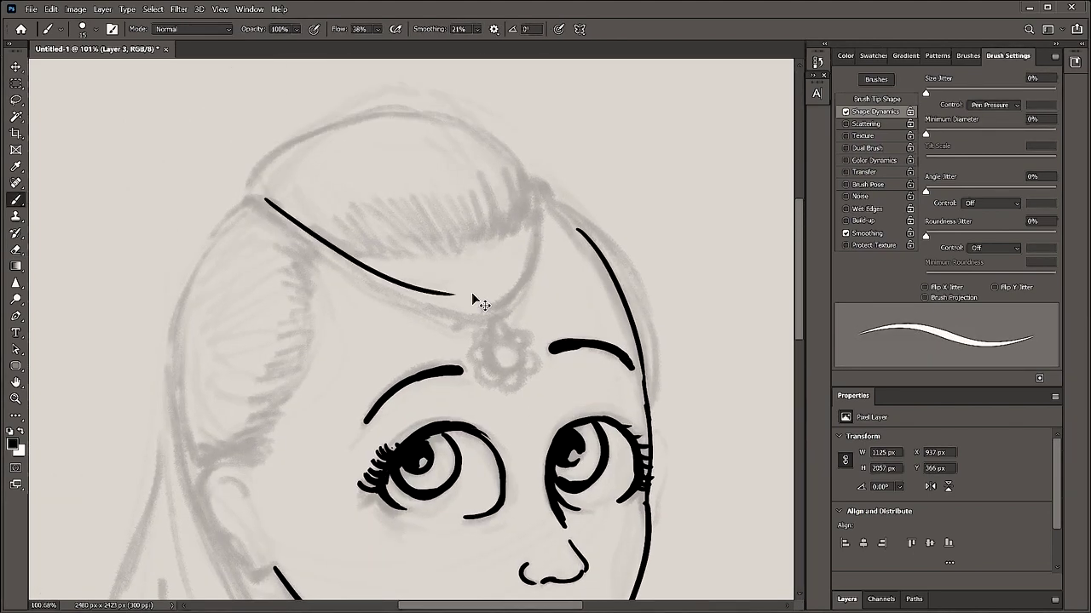
key(ctrl+z)
drag(248, 188, 486, 305)
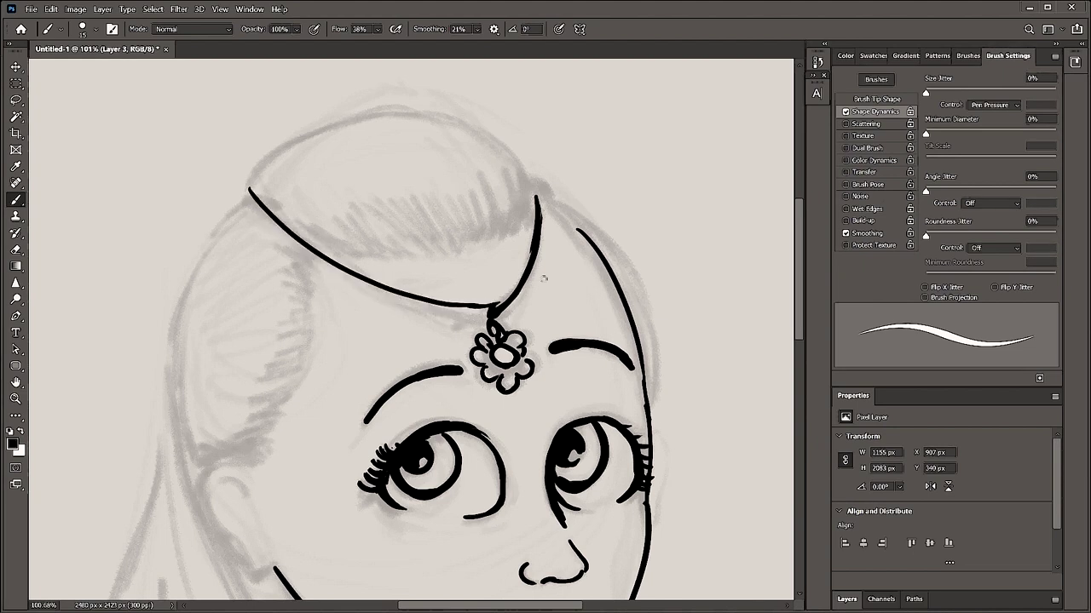
Ink the hair strands above the headband and the rounded outline of the hair on the crown.
drag(290, 209, 375, 254)
drag(418, 194, 434, 255)
drag(511, 154, 524, 226)
drag(260, 183, 503, 155)
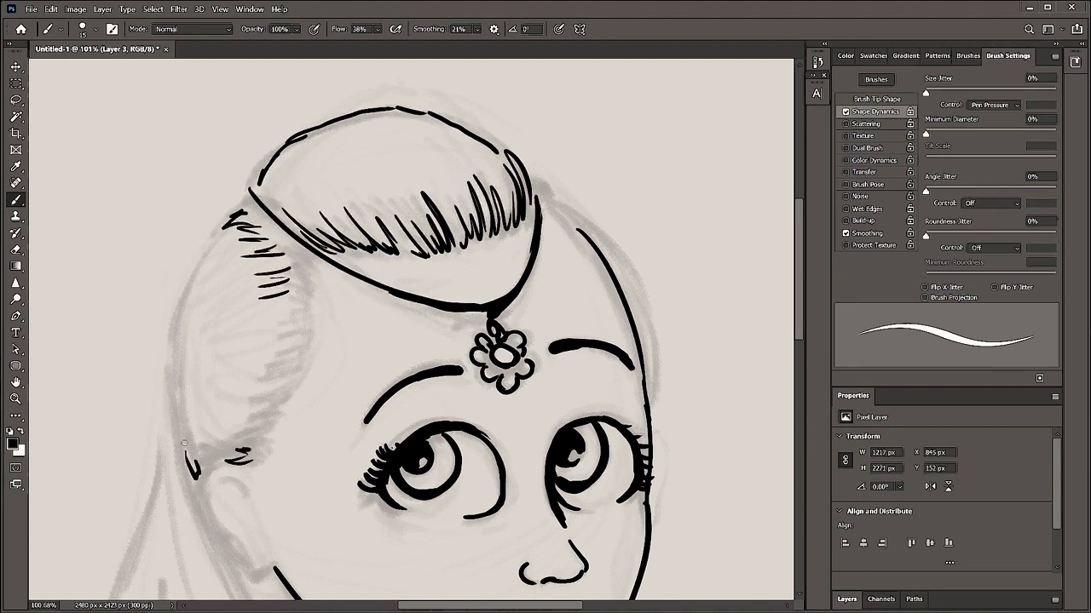
Ink the side hair, the ear and the dangling earring, cleaning up the overlapping lines with the eraser.
scroll(194, 460, down, 2)
scroll(253, 265, down, 3)
mouse_move(290, 323)
mouse_down()
mouse_move(254, 265)
mouse_move(281, 439)
mouse_up()
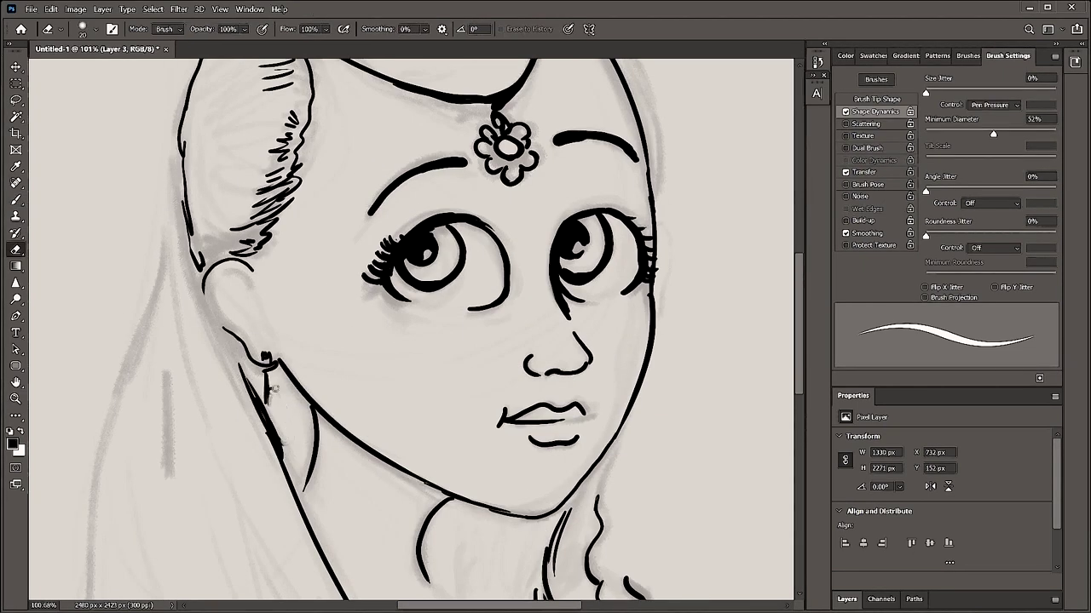
drag(266, 401, 286, 464)
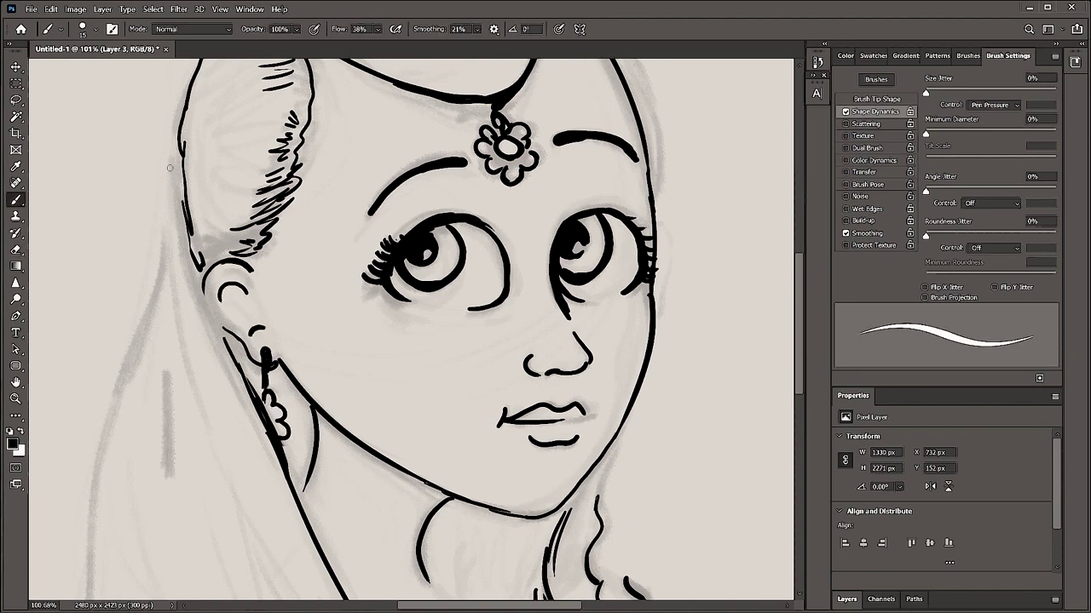
Ink the veil's outer edge and its long folds running down over the shoulder and chest.
drag(156, 151, 223, 344)
scroll(323, 397, down, 5)
drag(283, 430, 228, 596)
drag(433, 385, 331, 567)
Enlarge the layer list, add a new layer beneath the line art, and fill a lasso selection of the figure with dark brown.
key(F5)
click(1054, 271)
click(1054, 290)
drag(970, 460, 970, 337)
key(ctrl+shift+alt+n)
key(l)
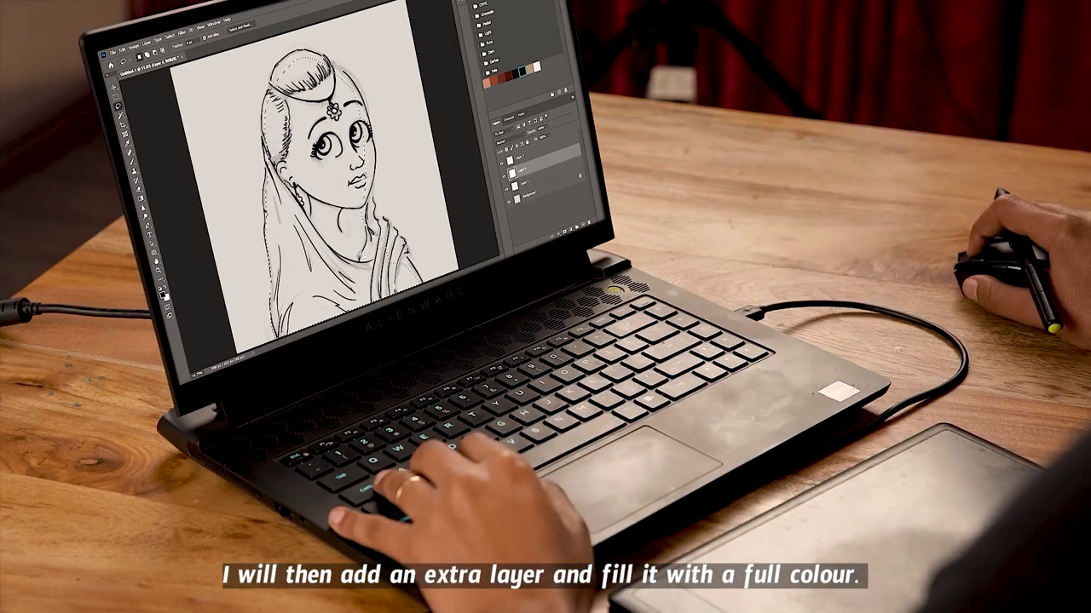
key(alt+BackSpace)
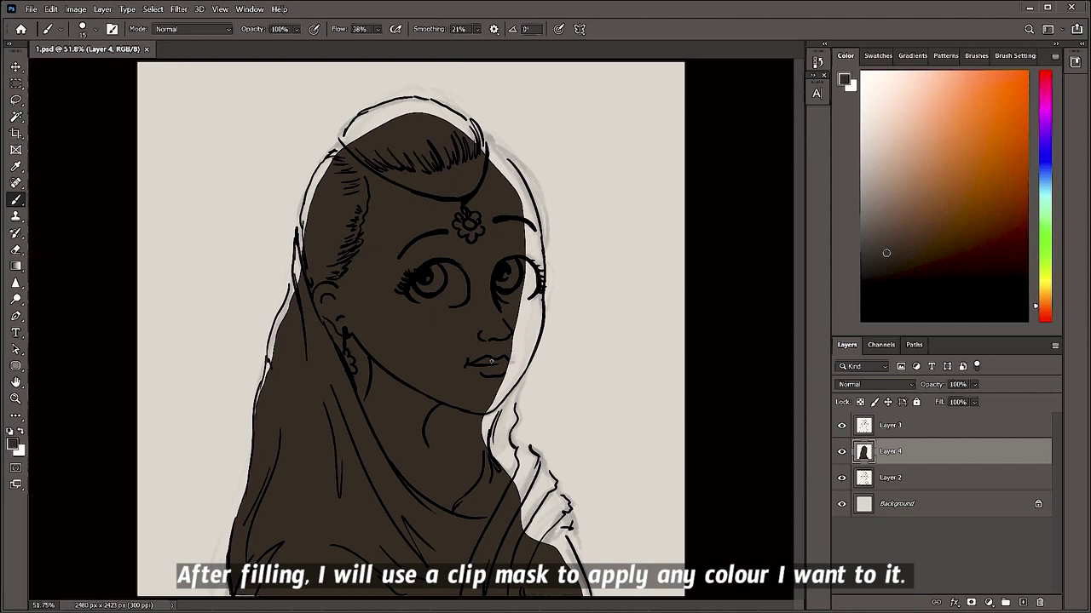
Lasso the uncovered strip along the veil and side hair, fill it with the same dark brown, and deselect.
key(l)
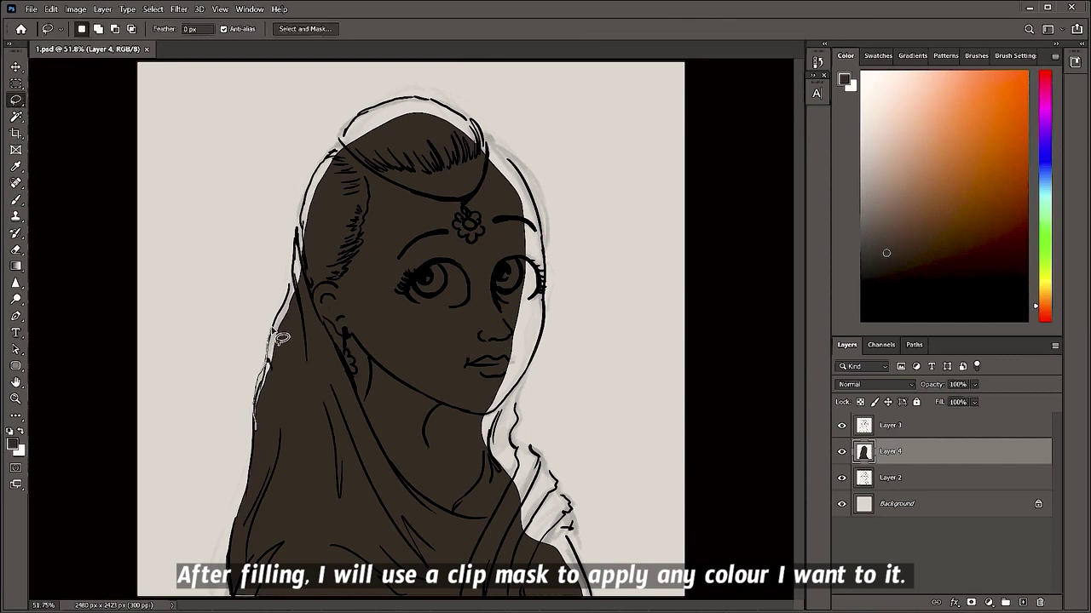
mouse_move(334, 158)
mouse_down()
mouse_move(389, 189)
mouse_move(292, 389)
mouse_up()
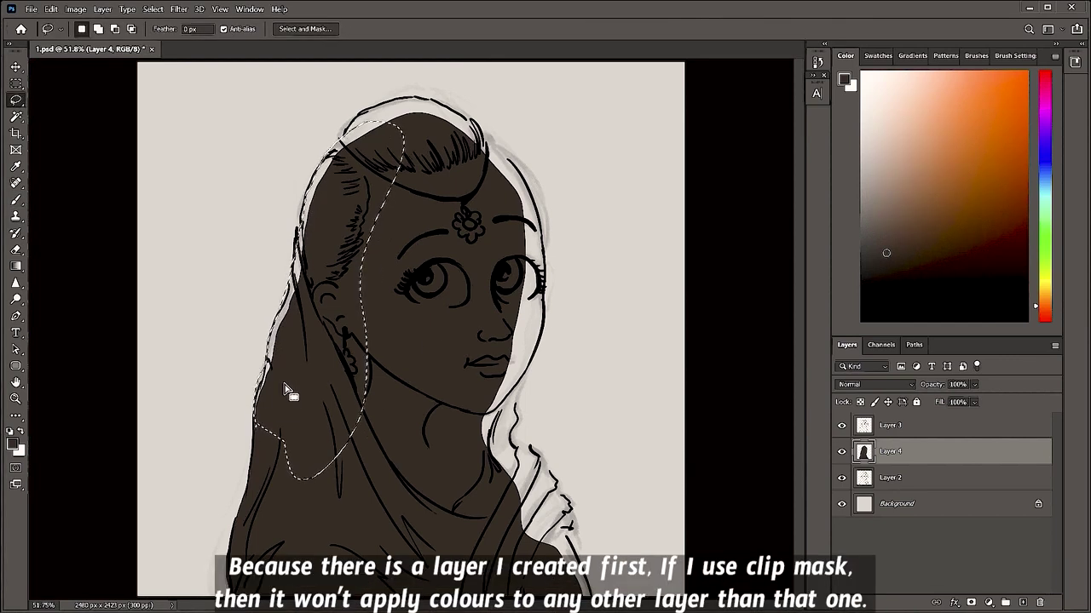
key(alt+BackSpace)
key(ctrl+d)
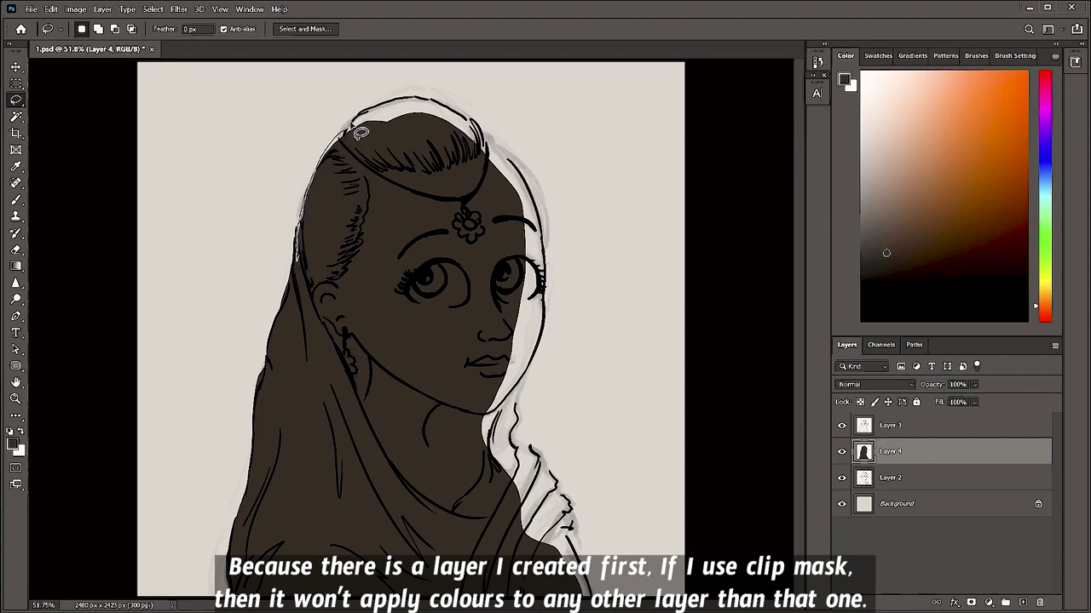
Fill the remaining gaps at the crown, far side of the face and shoulder, and tidy the silhouette's edges with brush and eraser.
drag(503, 181, 404, 264)
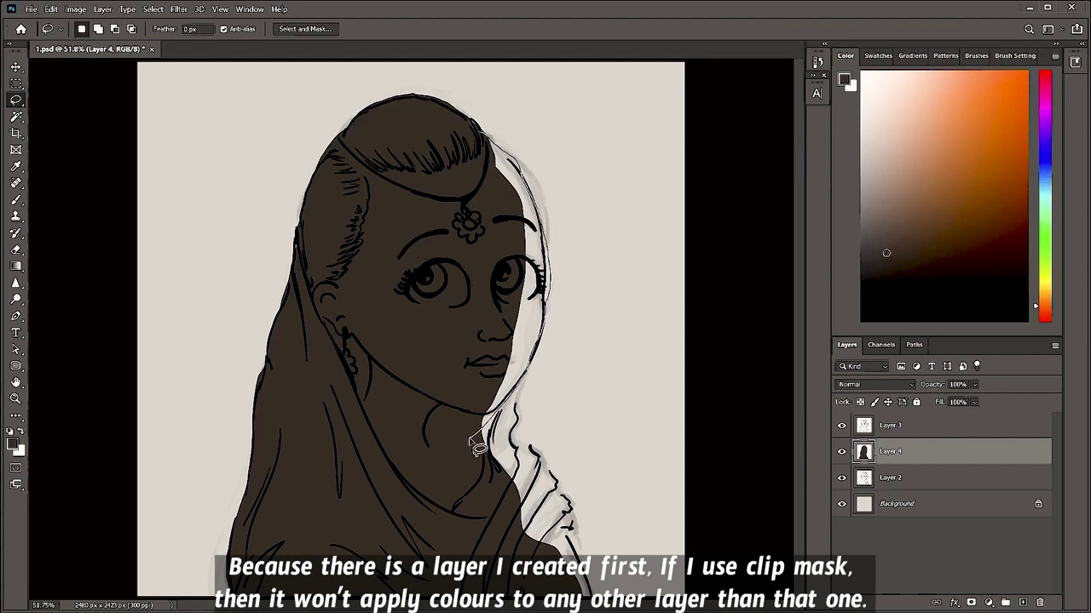
drag(478, 443, 477, 153)
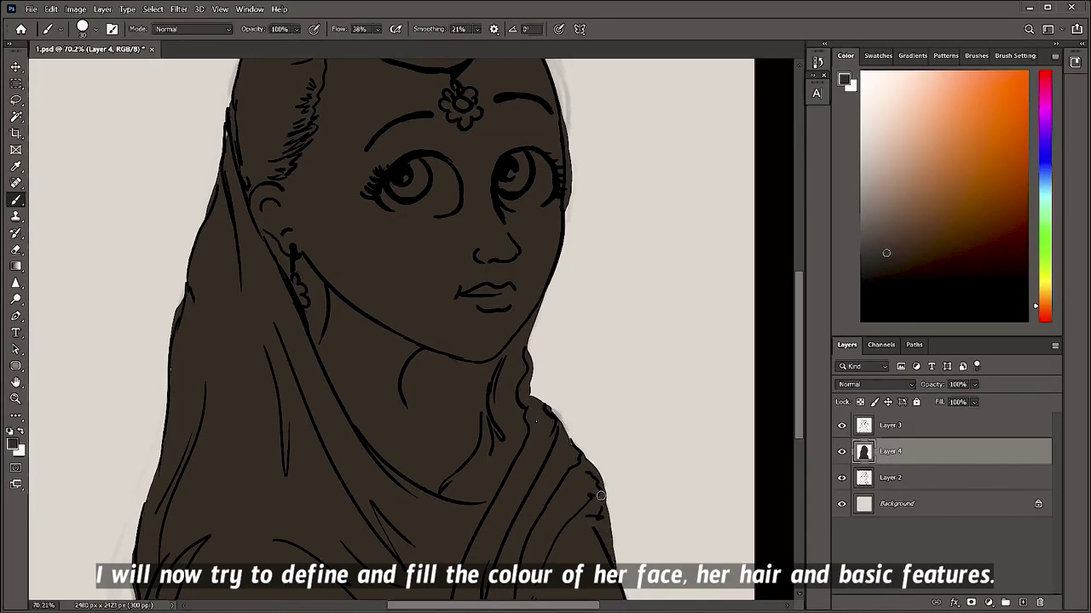
drag(603, 480, 287, 452)
scroll(292, 518, up, 6)
key(e)
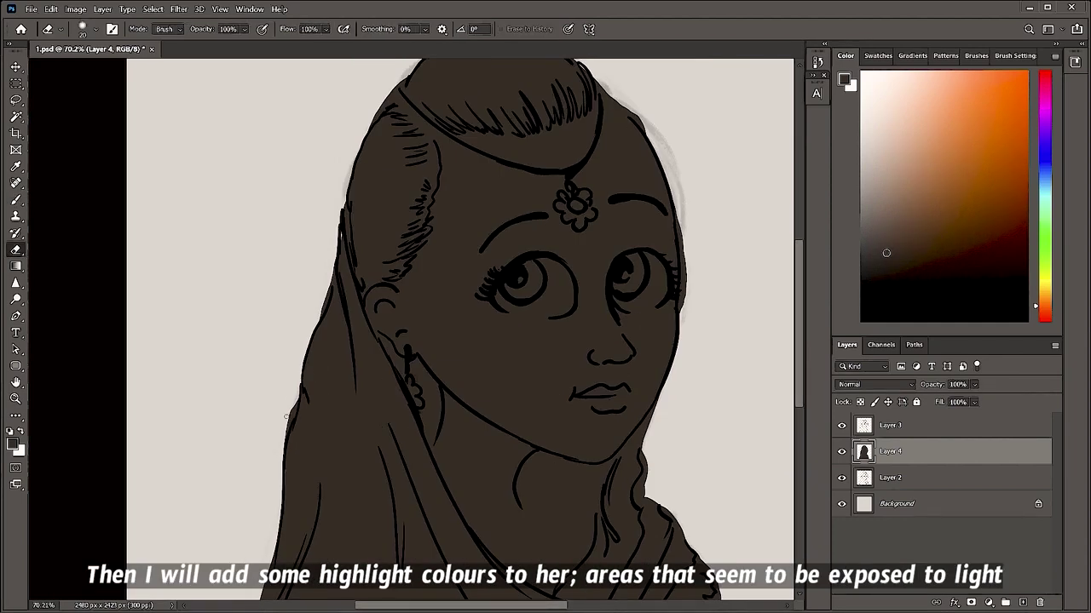
Add a new layer clipped to Layer 4, show the saved color swatches, and switch to the Lasso tool for coloring.
click(1005, 603)
alt+click(916, 464)
click(873, 56)
scroll(426, 432, down, 2)
key(l)
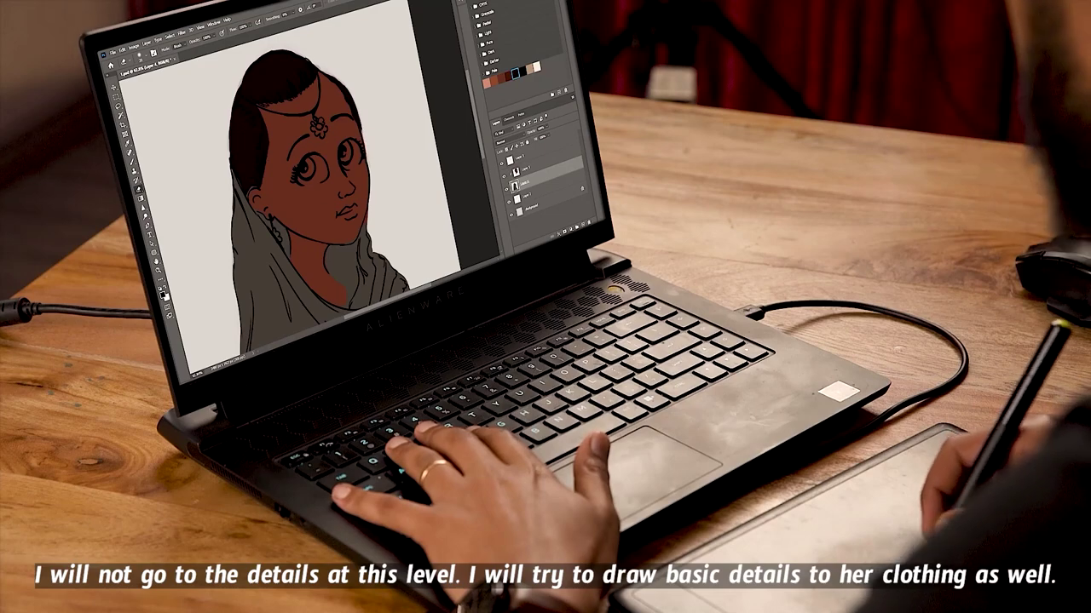
Add another layer for the clothing color, and paint the hairline above the forehead on Layer 5 in default black.
key(ctrl+shift+alt+n)
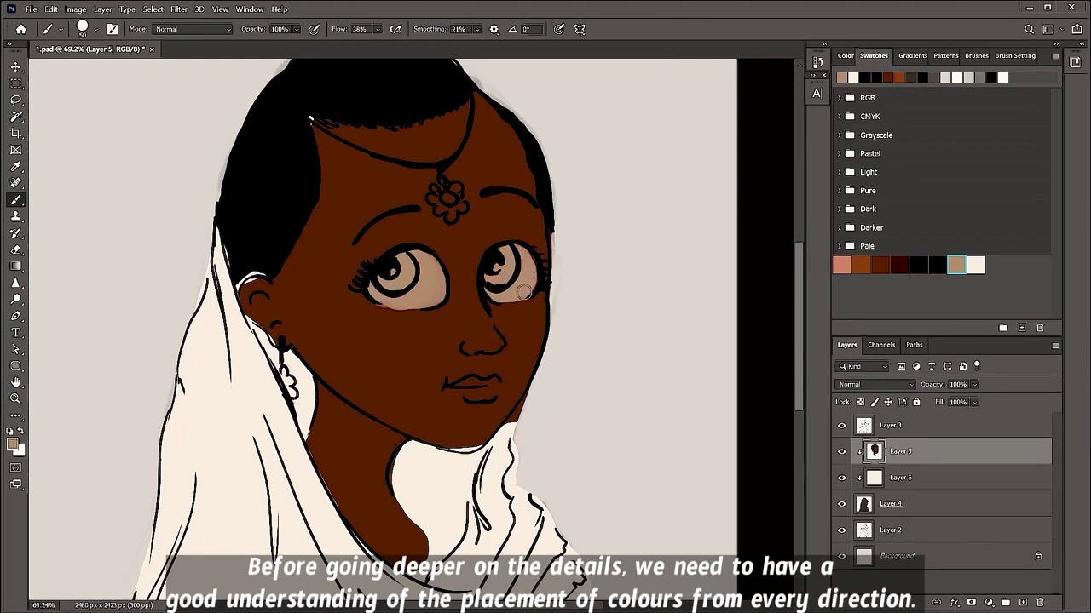
key(d)
drag(330, 124, 467, 92)
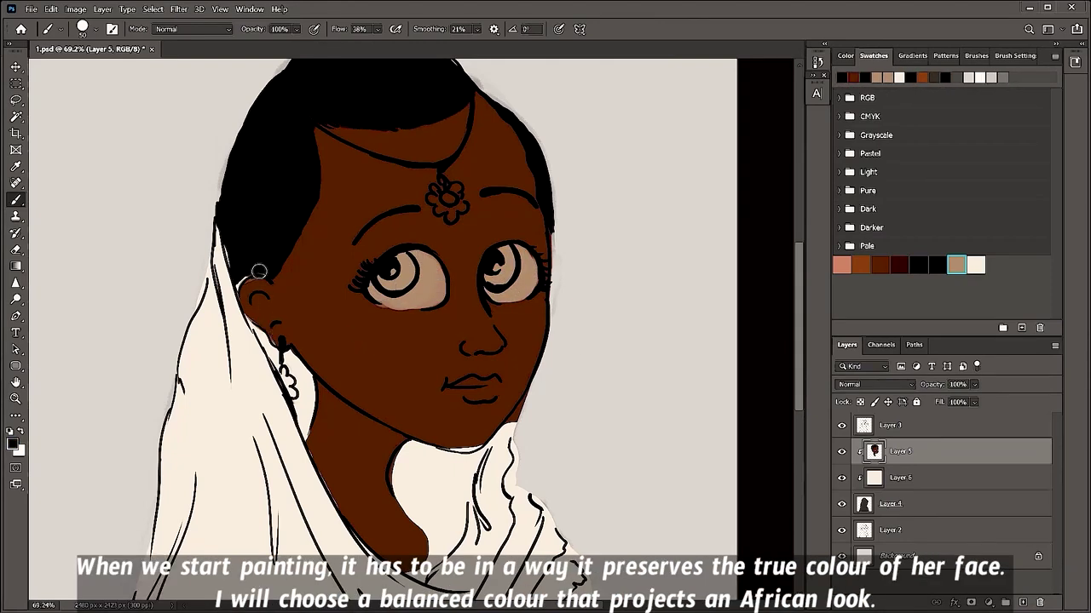
Brighten the face inside the selection on Layer 5 with the lighter brown swatch, using larger and smaller brush sizes.
alt+click(248, 268)
scroll(248, 268, down, 2)
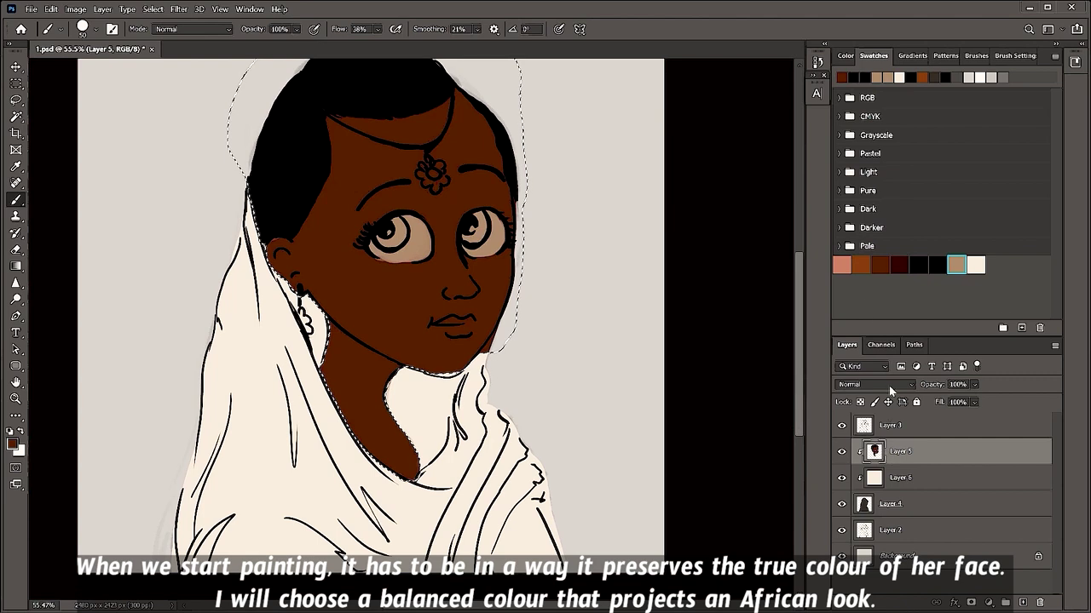
mouse_move(413, 317)
mouse_down()
mouse_move(391, 290)
mouse_move(381, 202)
mouse_move(350, 176)
mouse_move(451, 197)
mouse_move(505, 262)
mouse_move(440, 260)
mouse_move(412, 331)
mouse_move(467, 202)
mouse_move(364, 148)
mouse_move(419, 312)
mouse_move(398, 174)
mouse_up()
key(bracketright)
key(bracketright)
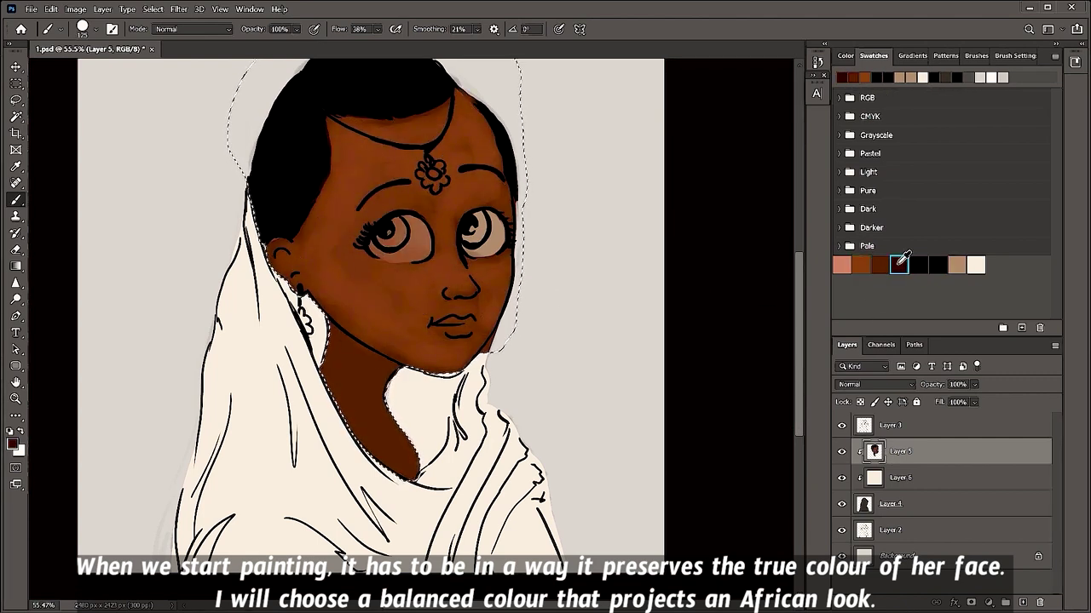
click(861, 265)
key(bracketleft)
key(bracketleft)
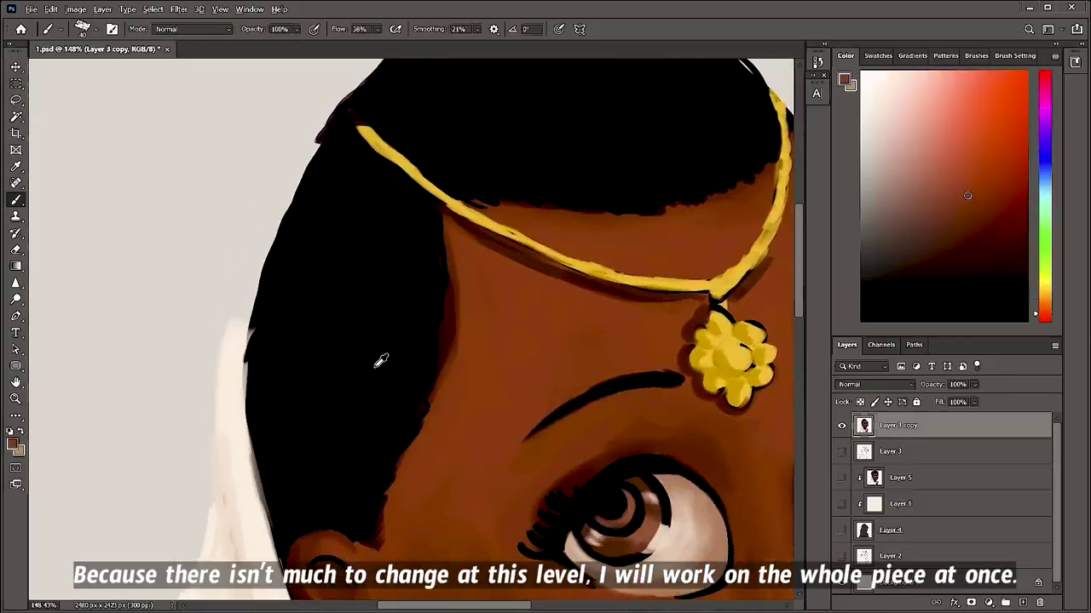
Refine the hair's edges and the strands above the necklace on Layer 3 copy with dark tones sampled from the hair.
scroll(383, 360, down, 3)
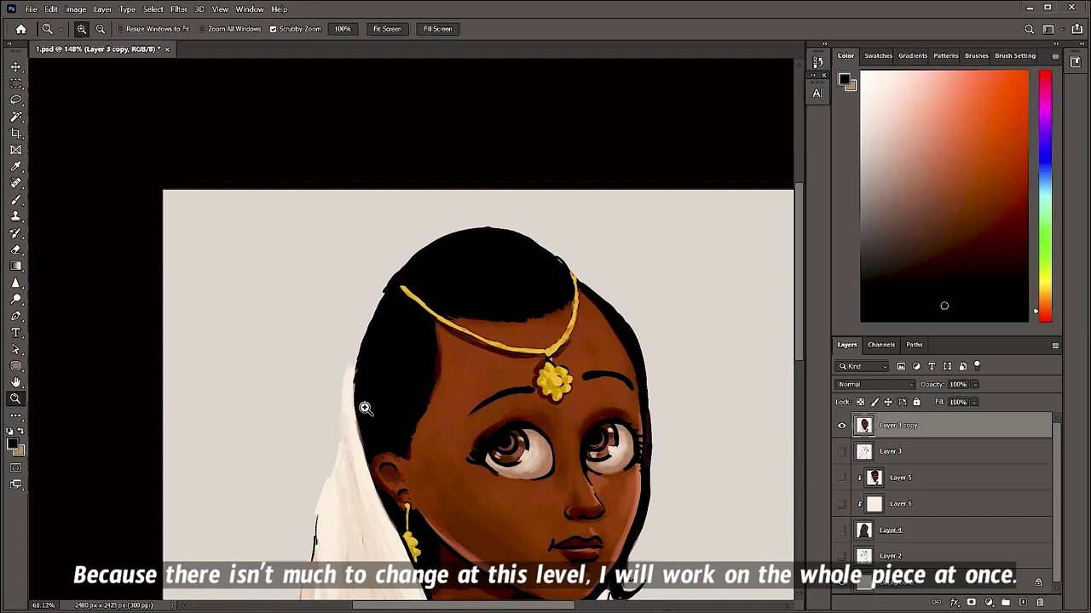
scroll(365, 409, up, 4)
alt+click(535, 232)
drag(528, 237, 549, 252)
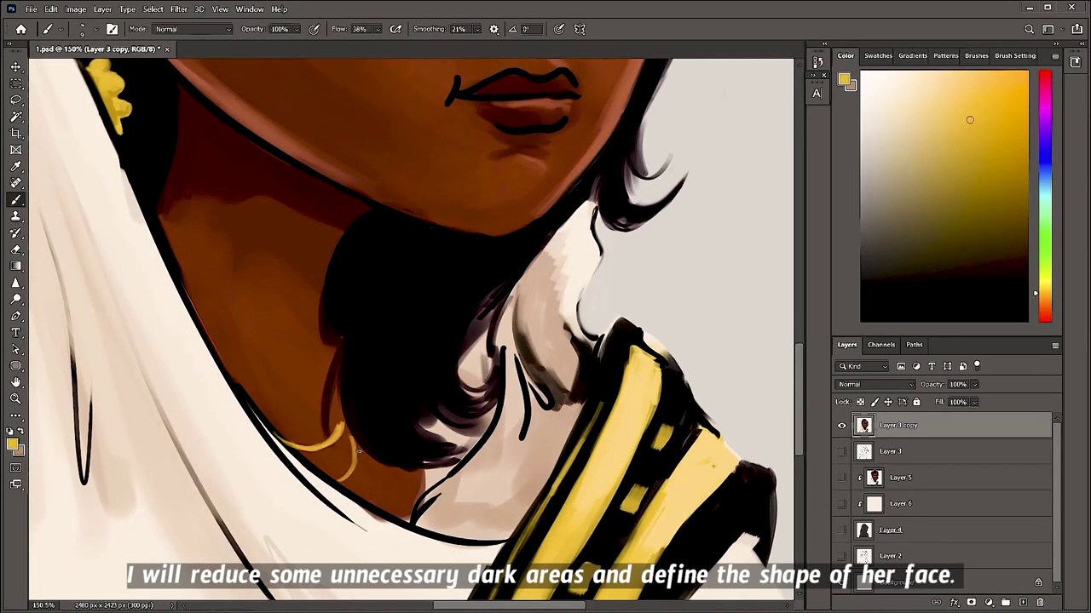
scroll(357, 452, up, 2)
alt+click(279, 367)
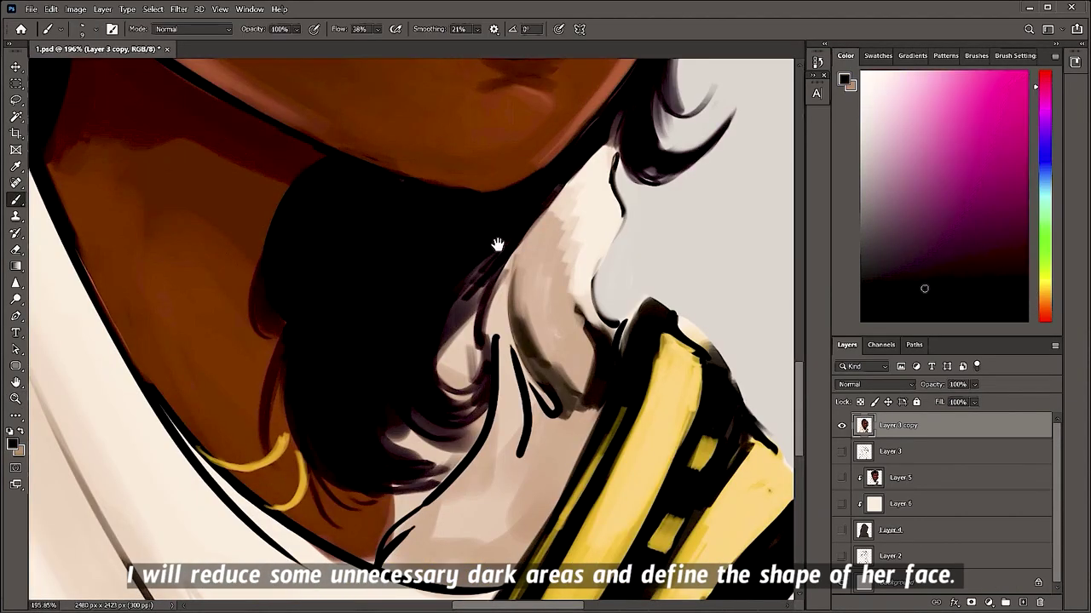
Sample the skin tone around the mouth, pick a lighter reddish tint, and paint soft highlights on and around the lips.
drag(498, 245, 289, 503)
alt+click(460, 298)
scroll(460, 298, up, 1)
click(966, 202)
drag(966, 201, 939, 155)
scroll(189, 360, up, 2)
drag(482, 290, 503, 266)
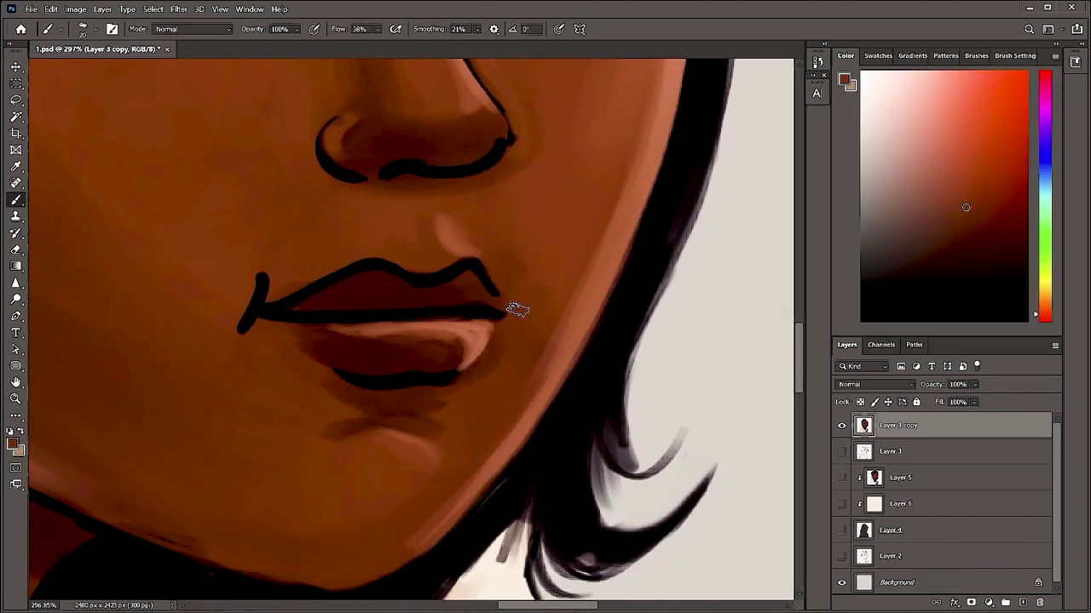
Refine the gold forehead pendant with sampled yellow and add loose black strands along the crown's edge.
scroll(517, 307, down, 5)
scroll(596, 263, up, 6)
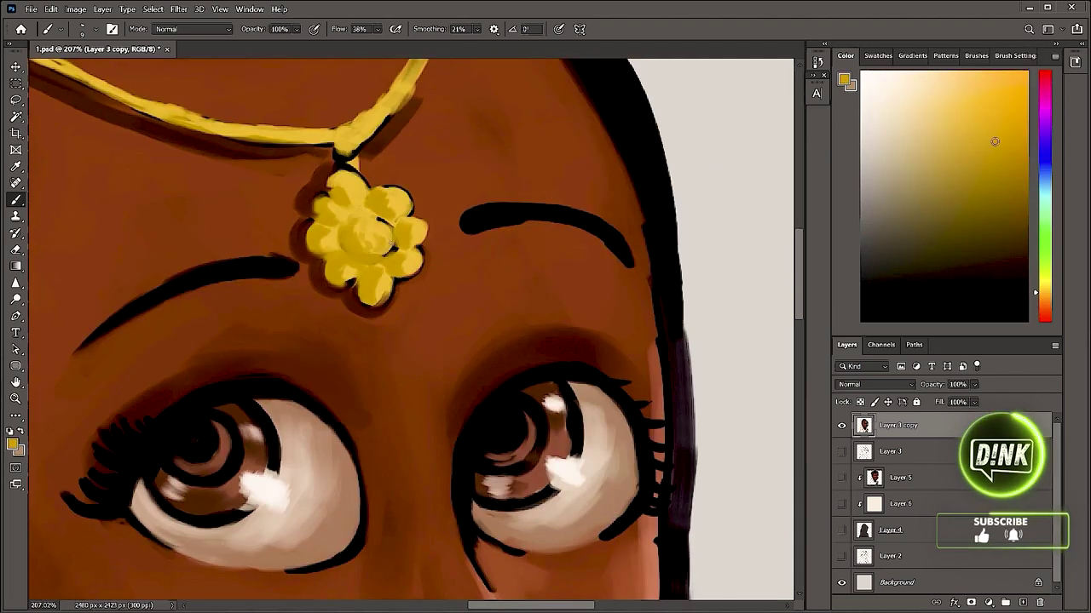
scroll(494, 244, up, 8)
scroll(609, 275, down, 5)
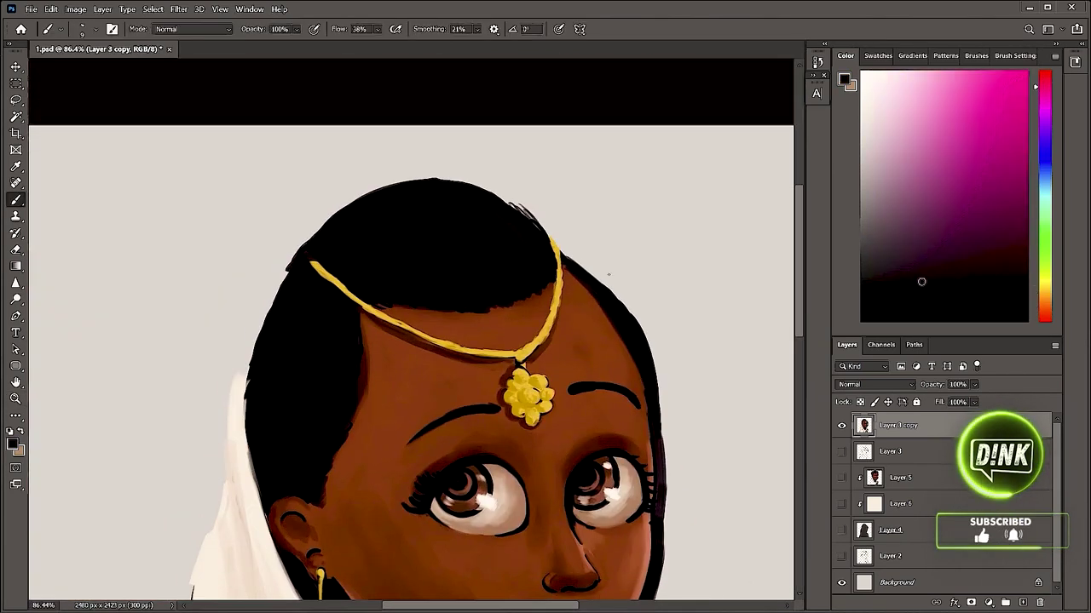
scroll(349, 267, up, 5)
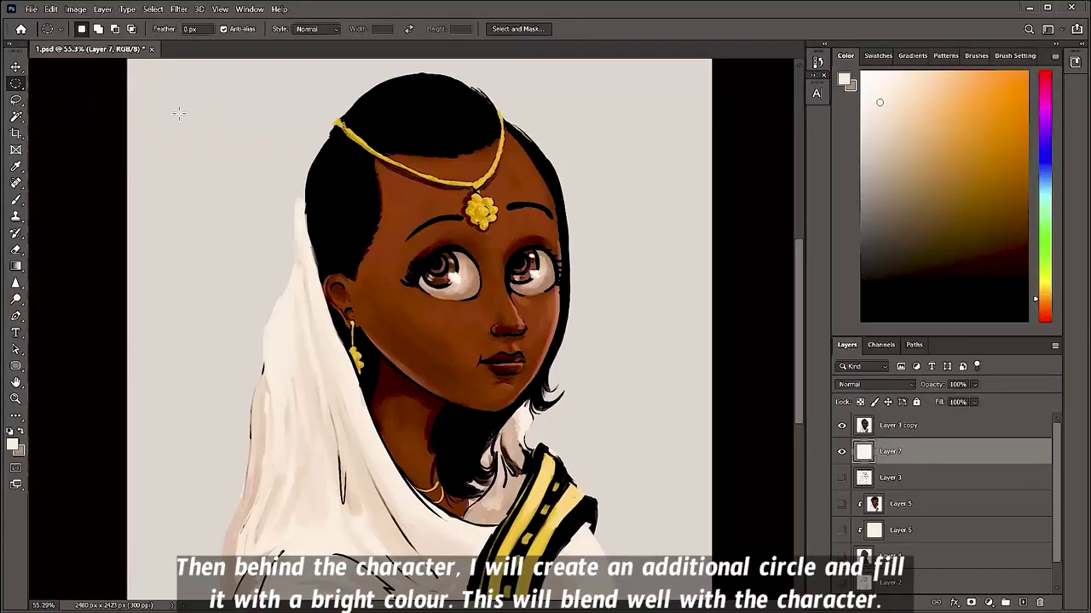
Select a large circle behind the character, fill it with light peach, and deselect.
drag(181, 102, 640, 562)
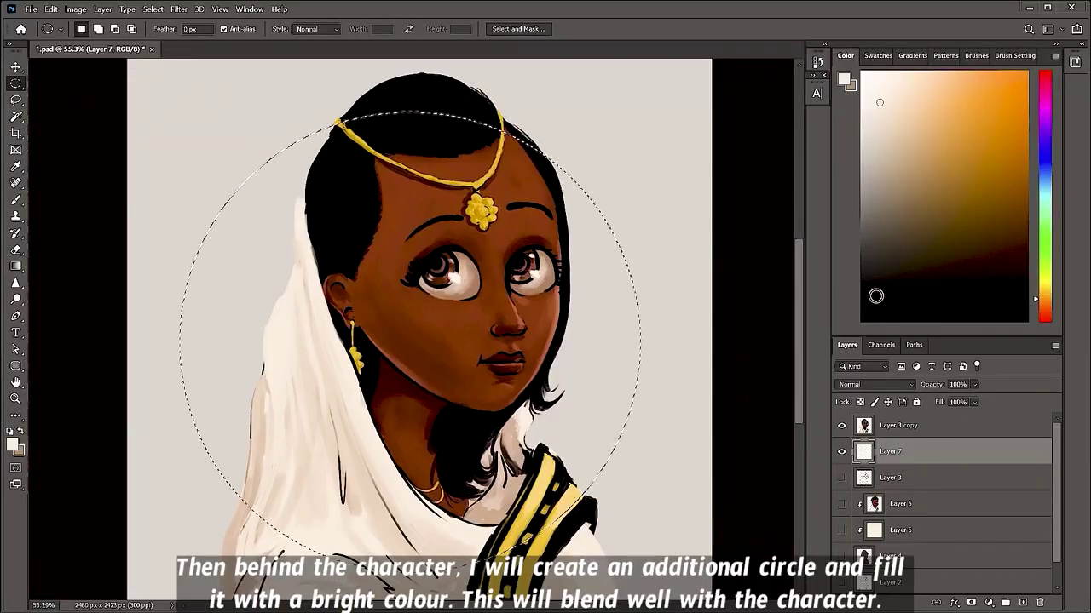
key(alt+BackSpace)
key(ctrl+d)
Add a layer clipped to the circle and paint mottled orange texture on it with a Color Dodge brush at 1100 px.
key(ctrl+shift+alt+n)
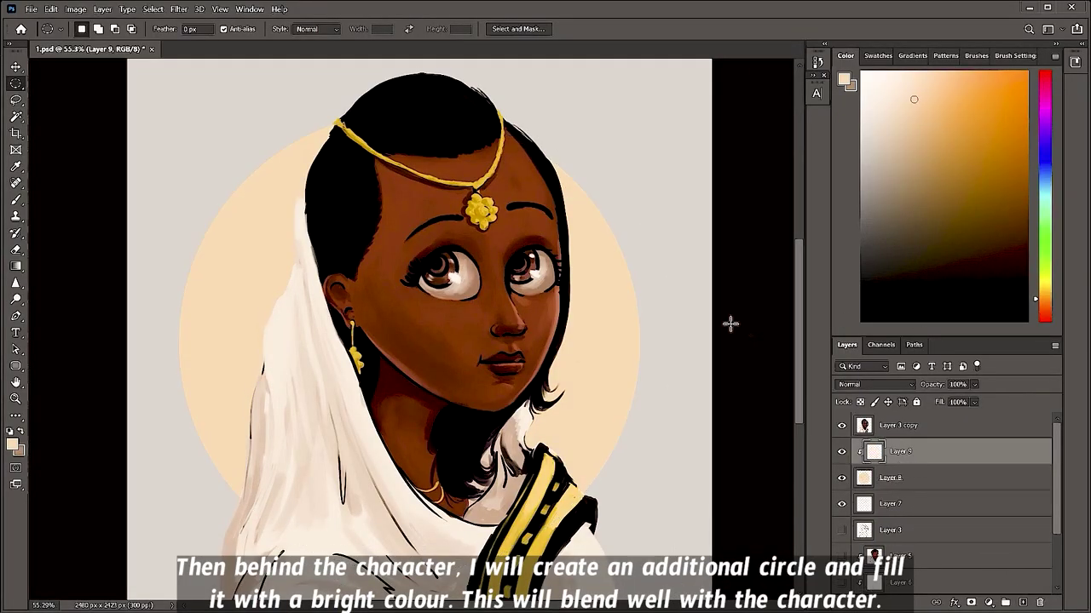
key(ctrl+alt+g)
key(b)
mouse_move(563, 369)
mouse_down()
mouse_move(460, 457)
mouse_move(279, 460)
mouse_move(299, 344)
mouse_move(344, 258)
mouse_move(355, 195)
mouse_move(465, 320)
mouse_up()
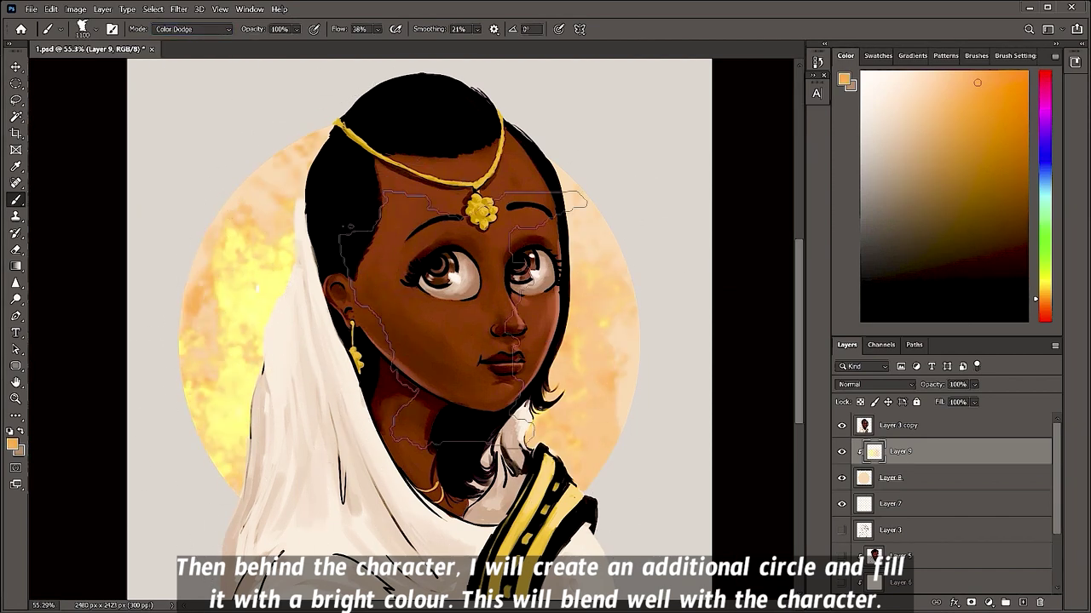
Add an orange Solid Color fill layer above Layer 3 copy and set its blend mode to Color Dodge.
click(842, 425)
click(842, 425)
click(903, 425)
click(988, 603)
click(745, 377)
click(988, 603)
click(1010, 377)
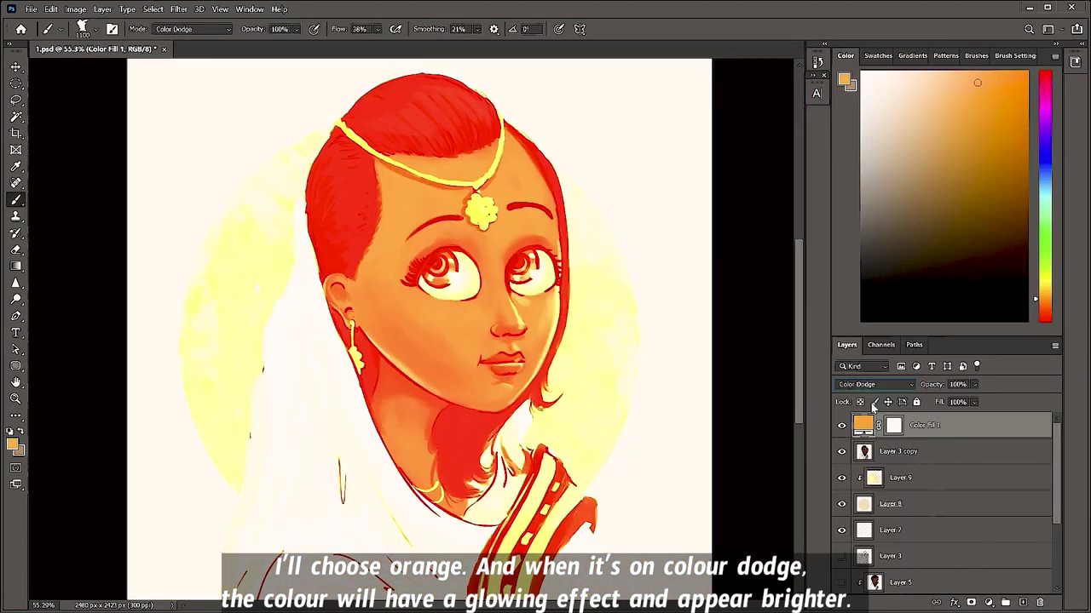
Invert the Color Fill 1 layer's mask and switch to a soft round brush.
key(ctrl+i)
right_click(579, 306)
key(Escape)
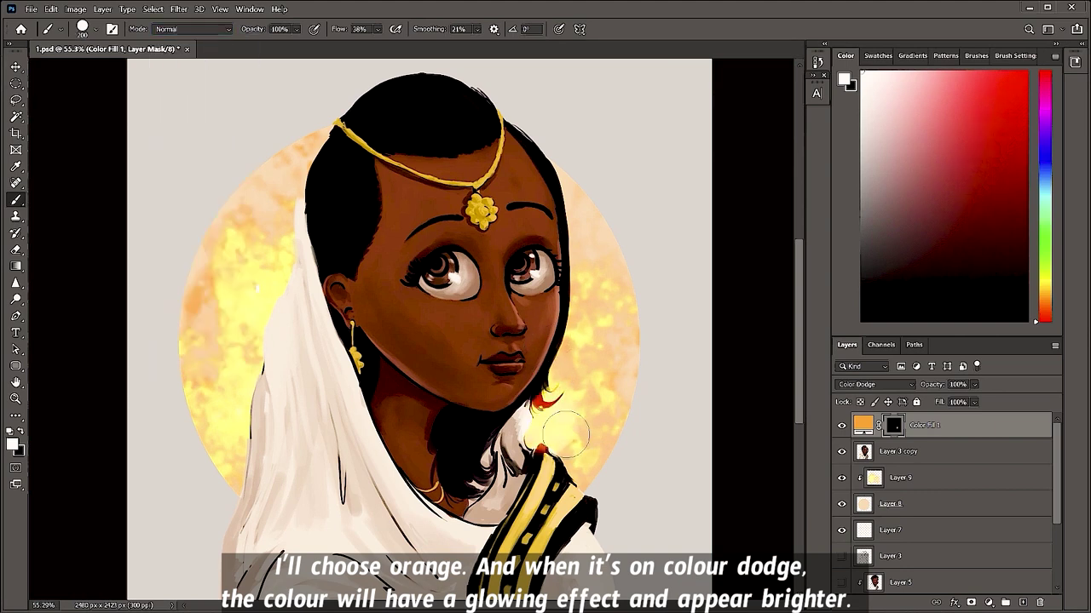
right_click(621, 362)
key(Escape)
Paint white on the mask with a soft brush of up to 1800 px to reveal the glow on both sides of the figure.
mouse_move(645, 231)
mouse_down()
mouse_move(587, 428)
mouse_move(322, 414)
mouse_move(250, 255)
mouse_up()
key(bracketright)
key(bracketright)
key(bracketright)
key(bracketright)
key(bracketright)
key(bracketright)
key(bracketright)
key(bracketright)
key(bracketright)
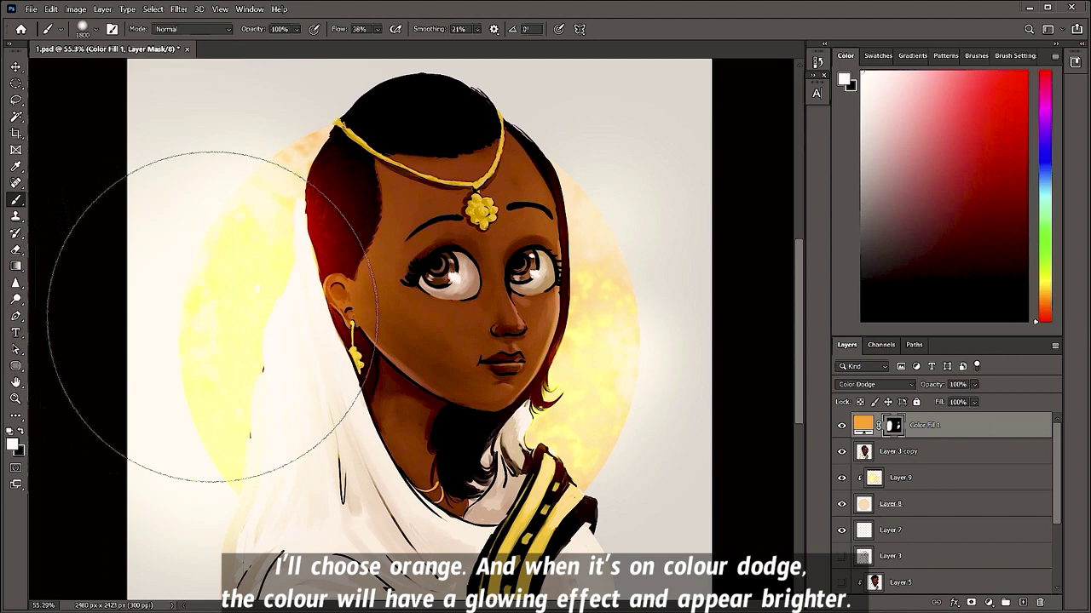
drag(208, 487, 245, 282)
Reduce the brush to about 1300 px and paint black on the mask to tone down the glow over the hair.
key(bracketleft)
key(bracketleft)
key(bracketleft)
key(bracketleft)
key(bracketleft)
key(bracketleft)
key(bracketleft)
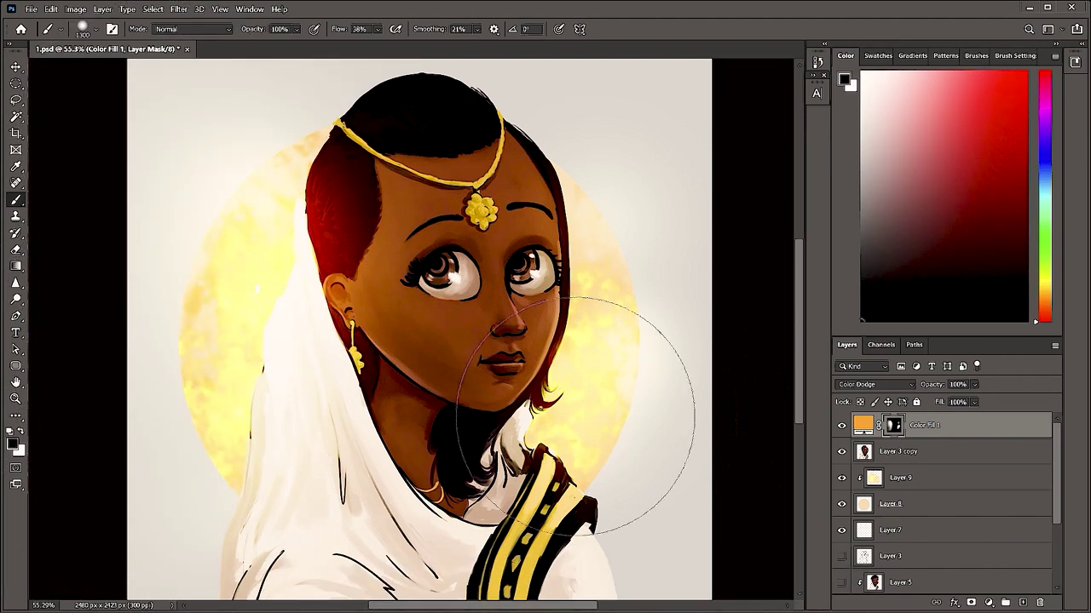
key(x)
drag(333, 184, 409, 145)
Paint white on the mask with a 400 px brush to restore glow around the shoulder trim and the veil's edge.
key(bracketleft)
key(bracketleft)
key(bracketleft)
key(bracketleft)
key(bracketleft)
key(bracketleft)
key(bracketleft)
key(x)
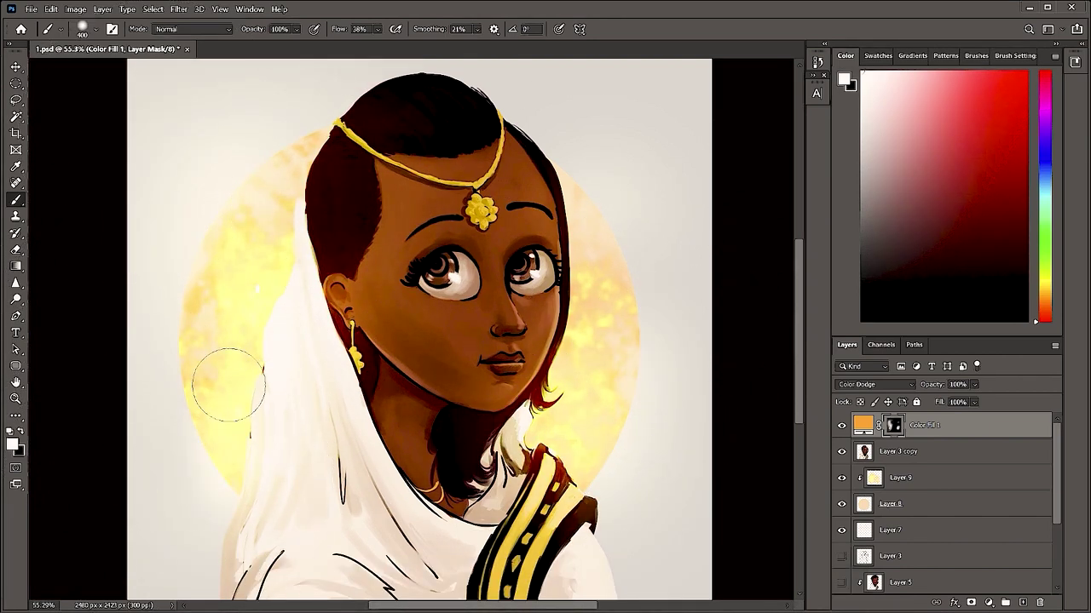
Hide Color Fill 1, select Layer 3 copy, and paint beige fabric texture on the veil with a large textured brush.
key(alt+bracketleft)
scroll(418, 375, up, 3)
key(bracketleft)
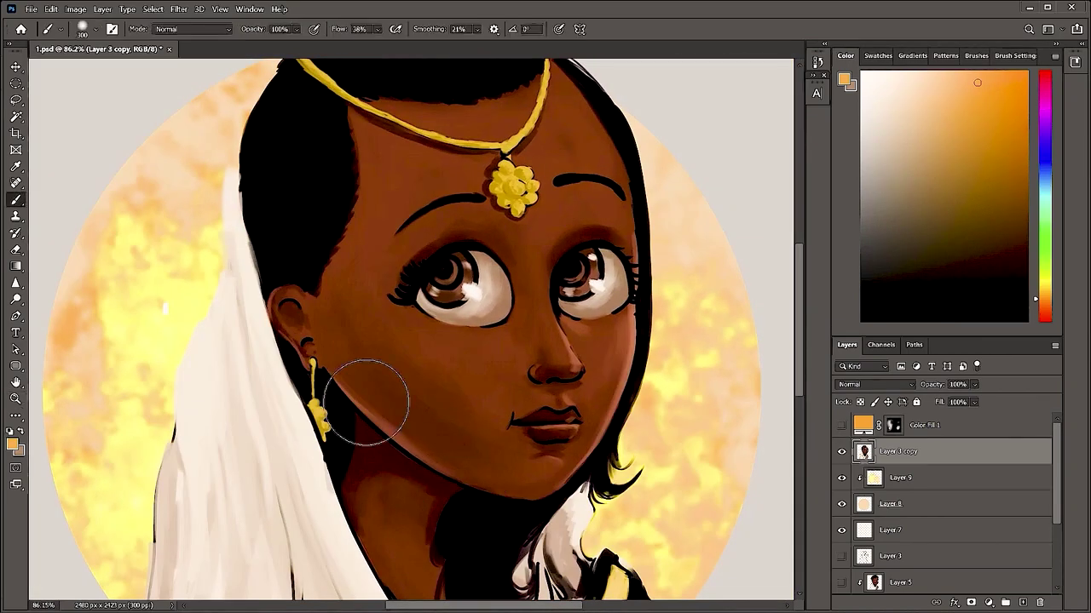
drag(202, 464, 213, 332)
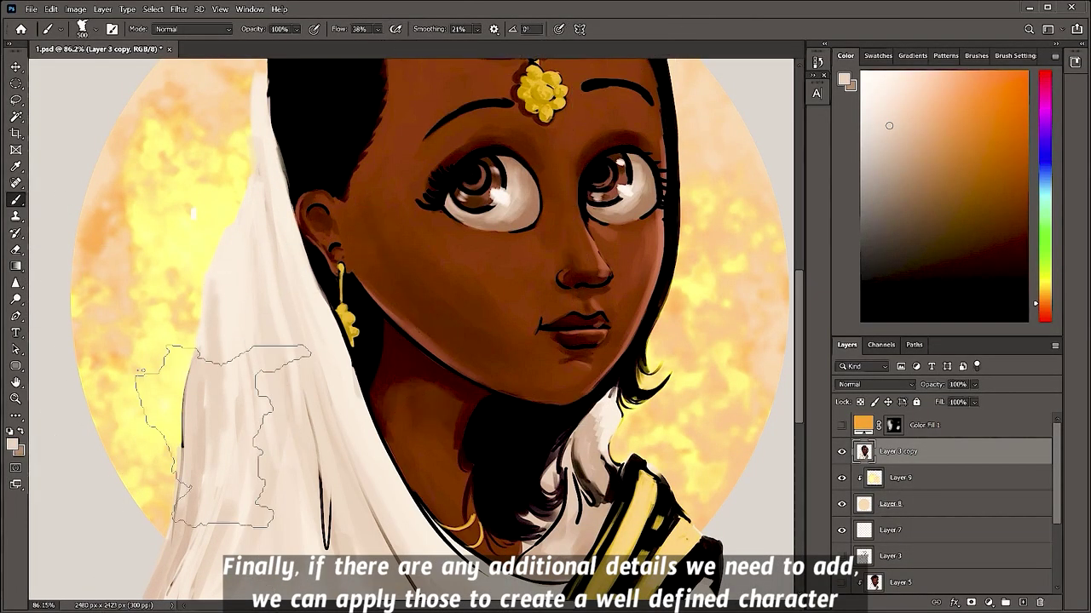
scroll(337, 427, down, 3)
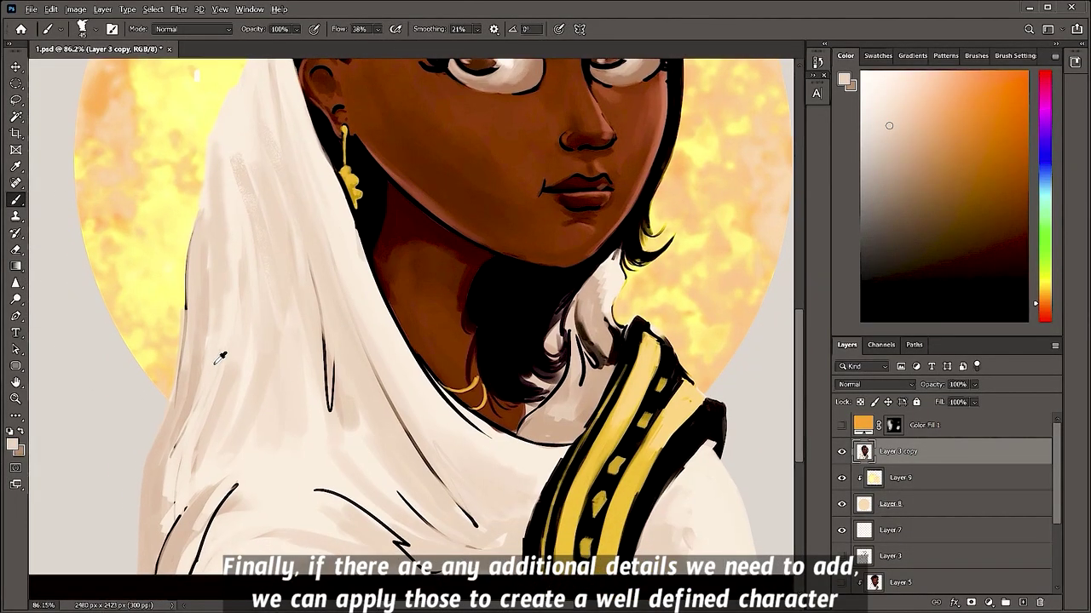
Reduce the brush to 10 px and paint fine off-white folds over the black lines along the veil's outer edge and hem.
key(bracketleft)
key(bracketleft)
key(bracketleft)
key(bracketleft)
key(bracketleft)
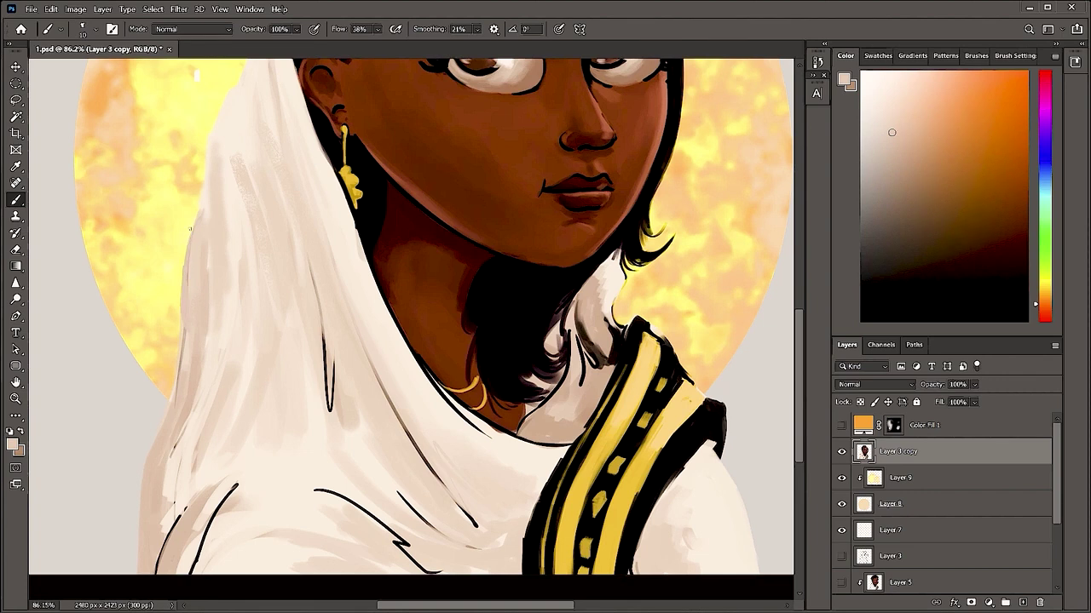
alt+click(212, 477)
drag(159, 453, 167, 523)
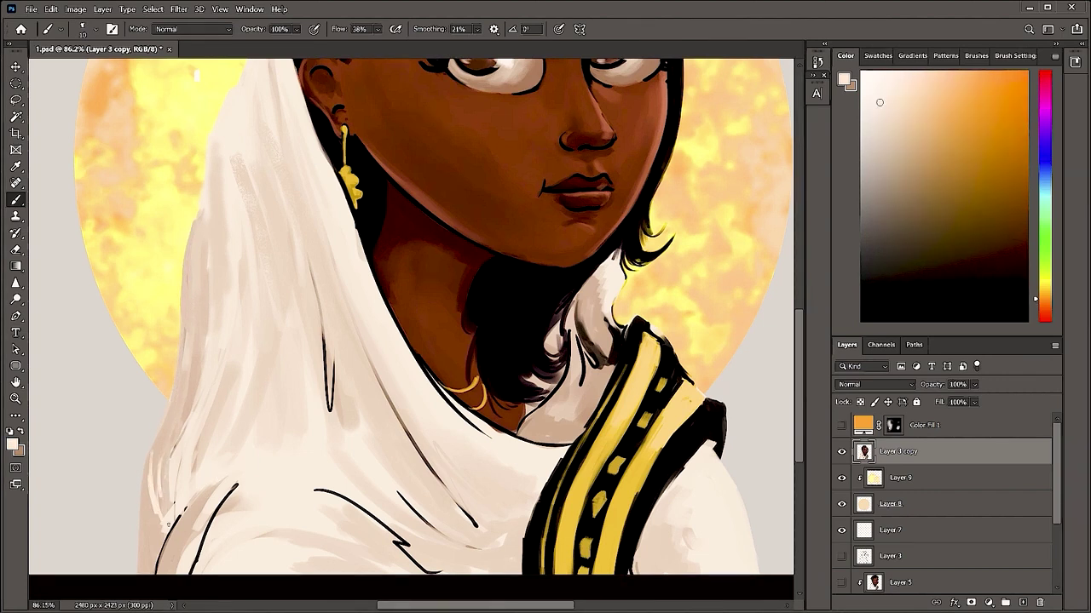
scroll(198, 477, down, 4)
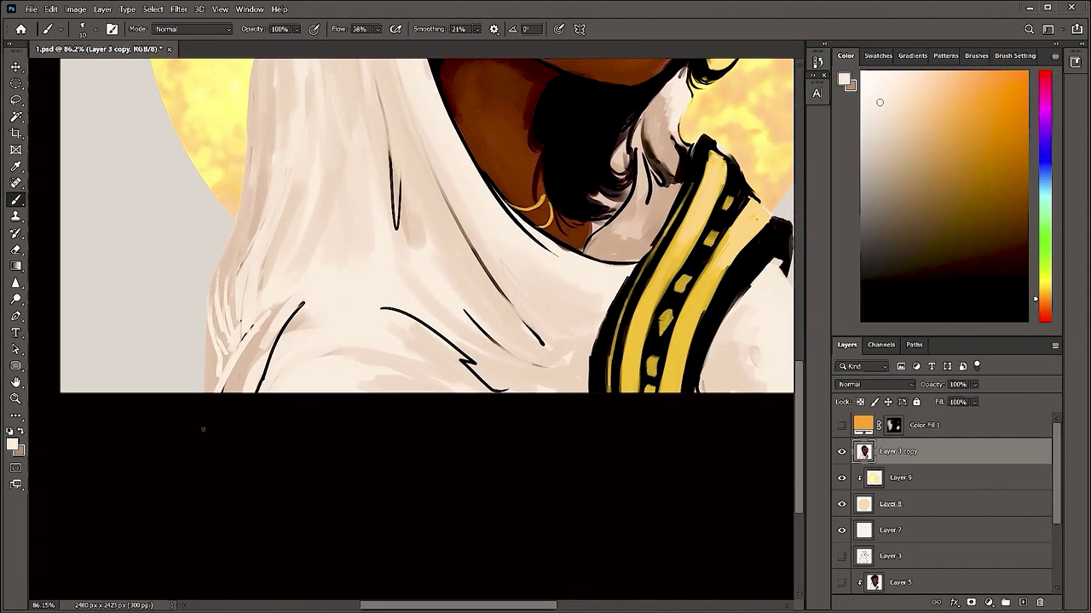
scroll(382, 265, up, 3)
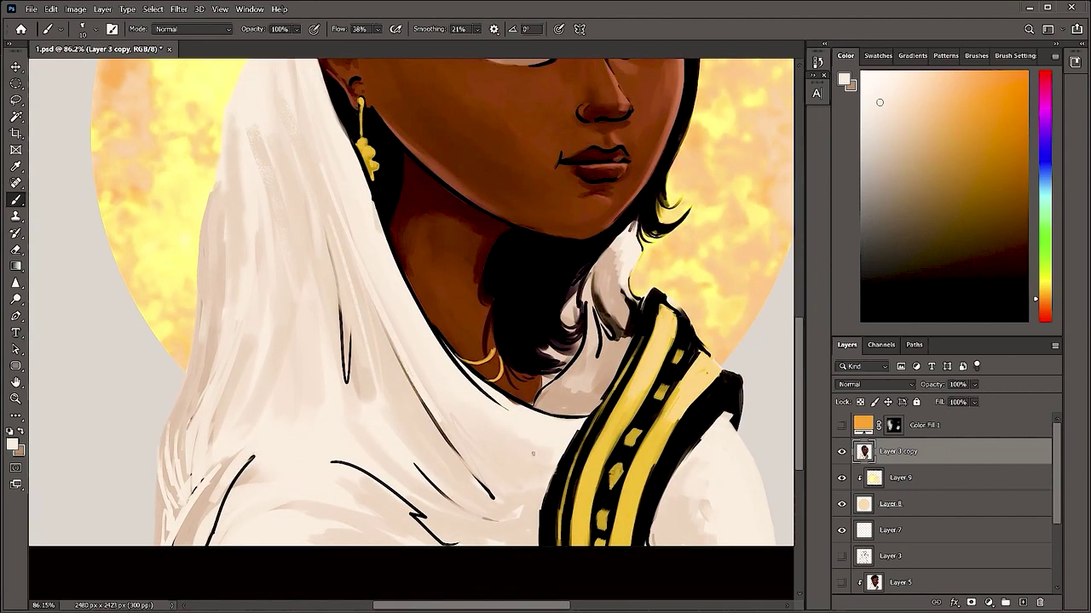
Refine the striped trim on the shoulder with yellow sampled from its bands.
scroll(553, 463, right, 3)
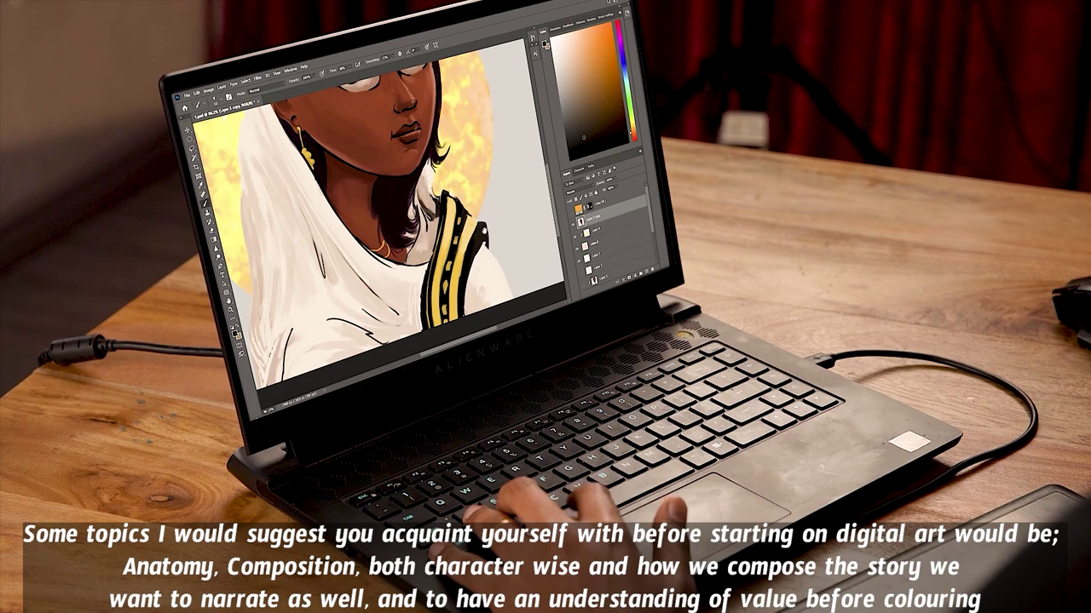
scroll(384, 238, up, 3)
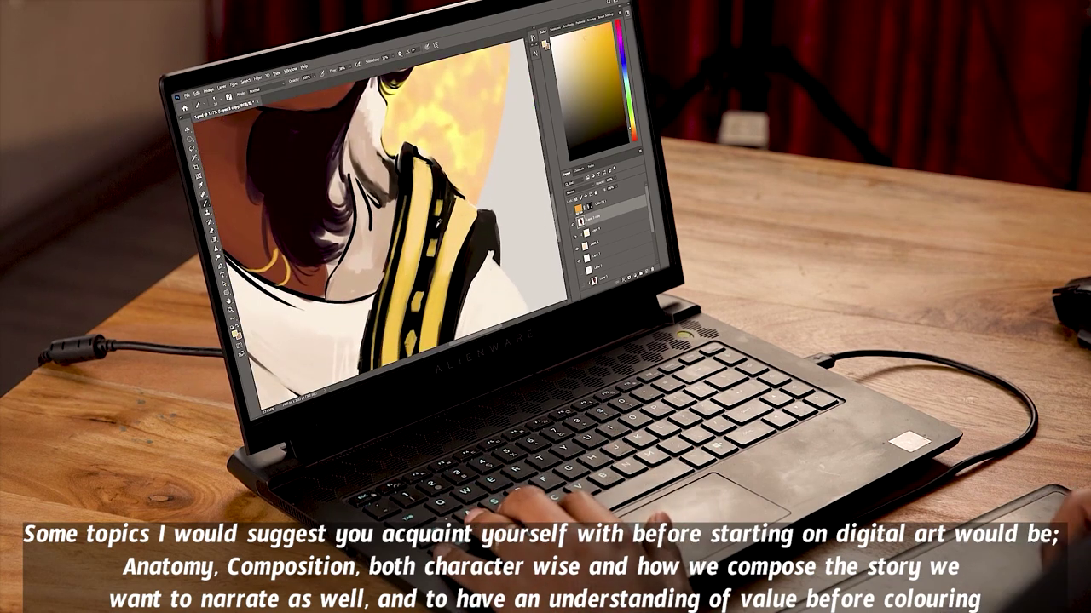
scroll(383, 226, down, 5)
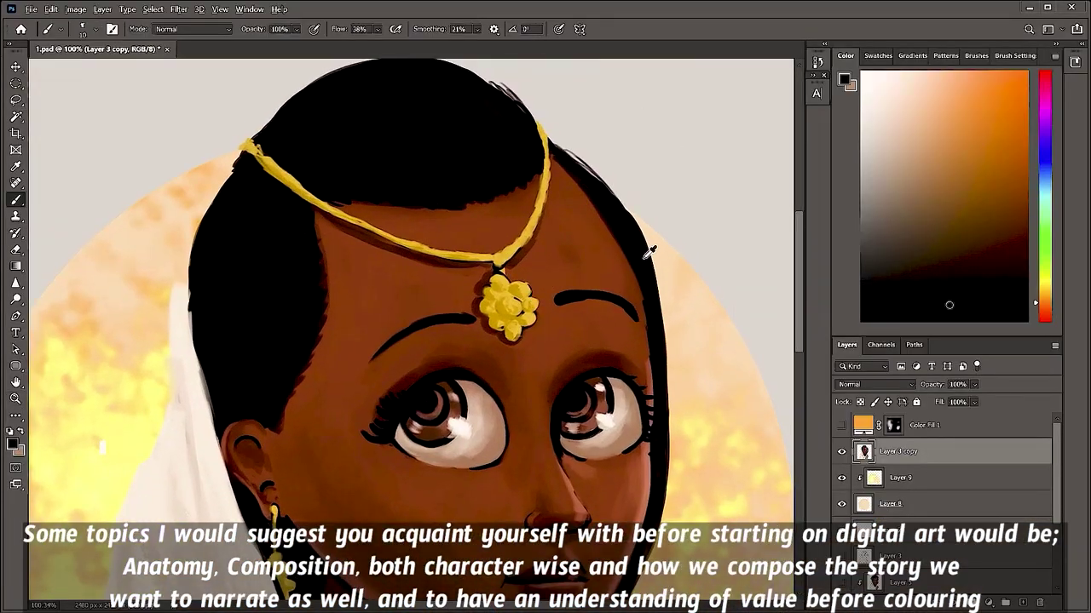
Thicken the hair along the far side of the head and above the temple with sampled black.
alt+click(648, 254)
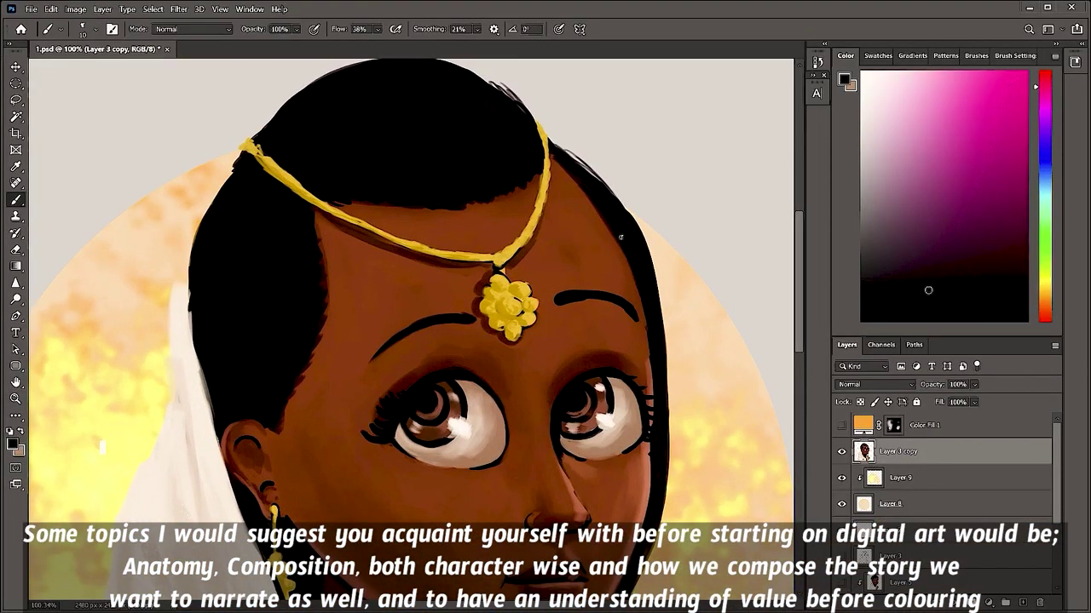
alt+click(552, 145)
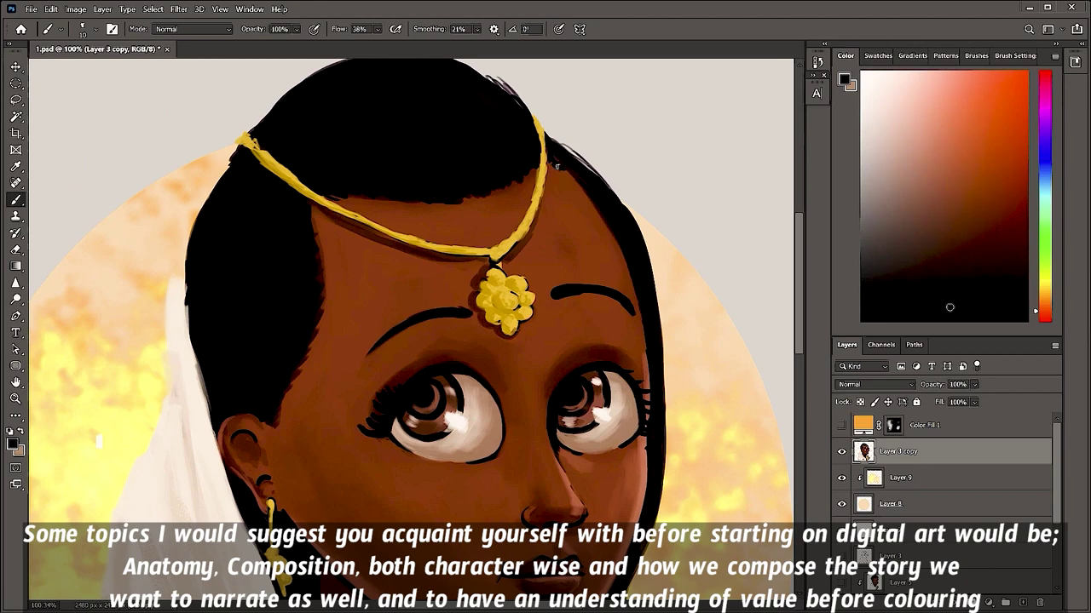
key(z)
key(ctrl+0)
Define the lash lines and outlines of both eyes with dark tones sampled from the eyelids.
drag(556, 297, 445, 394)
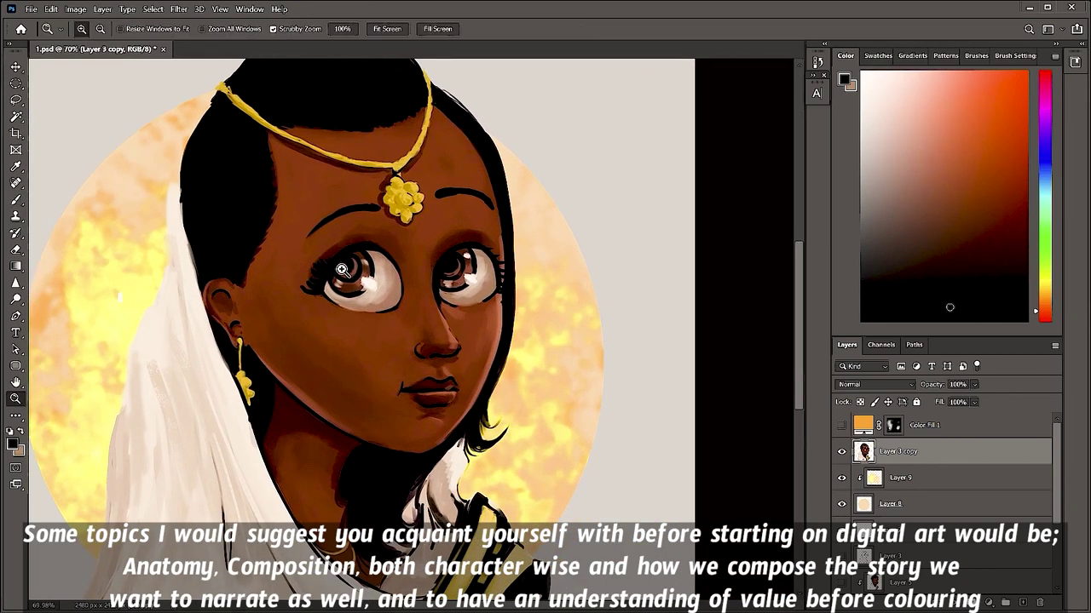
drag(362, 288, 365, 286)
key(b)
alt+click(429, 218)
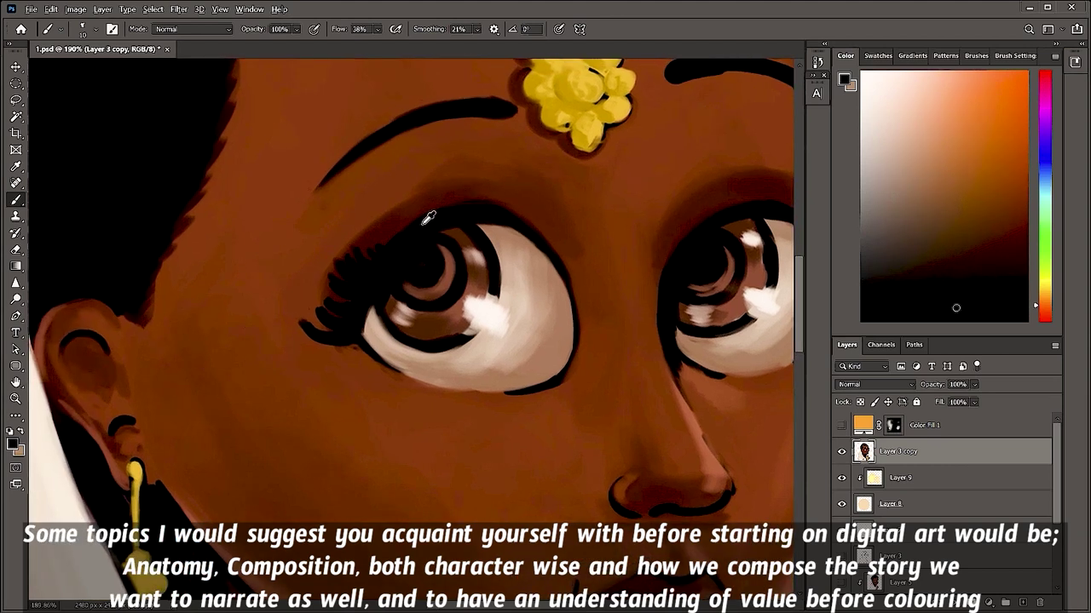
drag(573, 291, 518, 338)
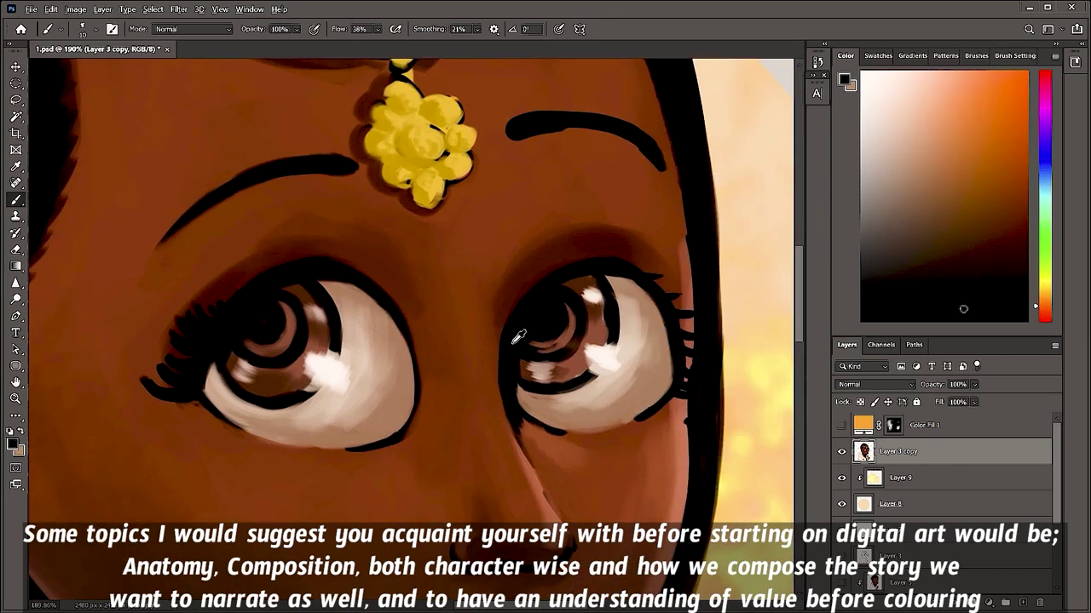
alt+click(543, 385)
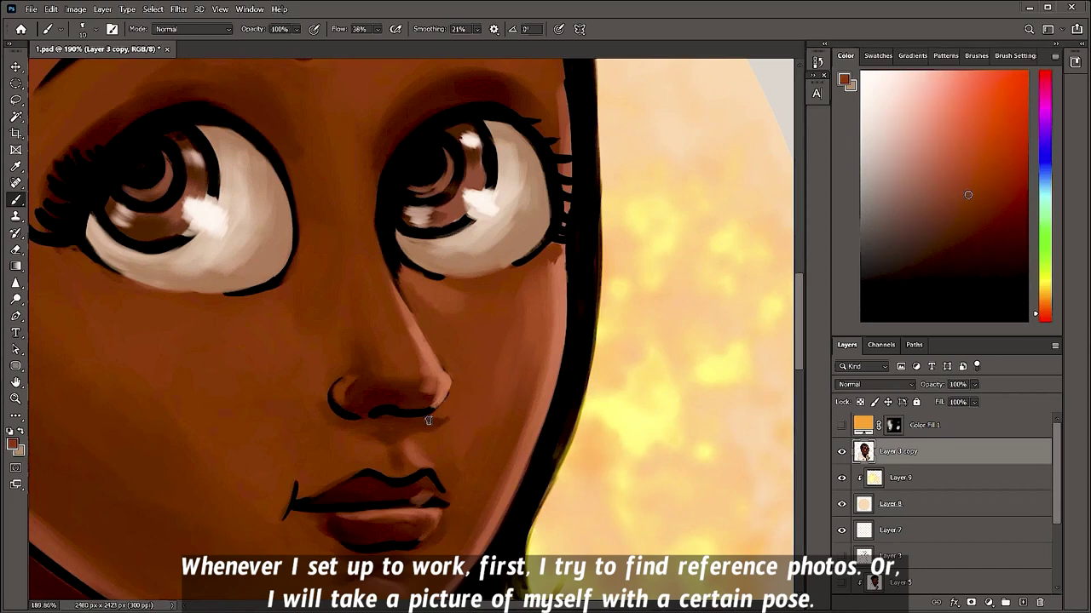
Refine the outline and shading under the nose with brown tones sampled from the skin around it.
alt+click(432, 386)
scroll(433, 400, down, 3)
scroll(528, 353, up, 4)
alt+click(423, 400)
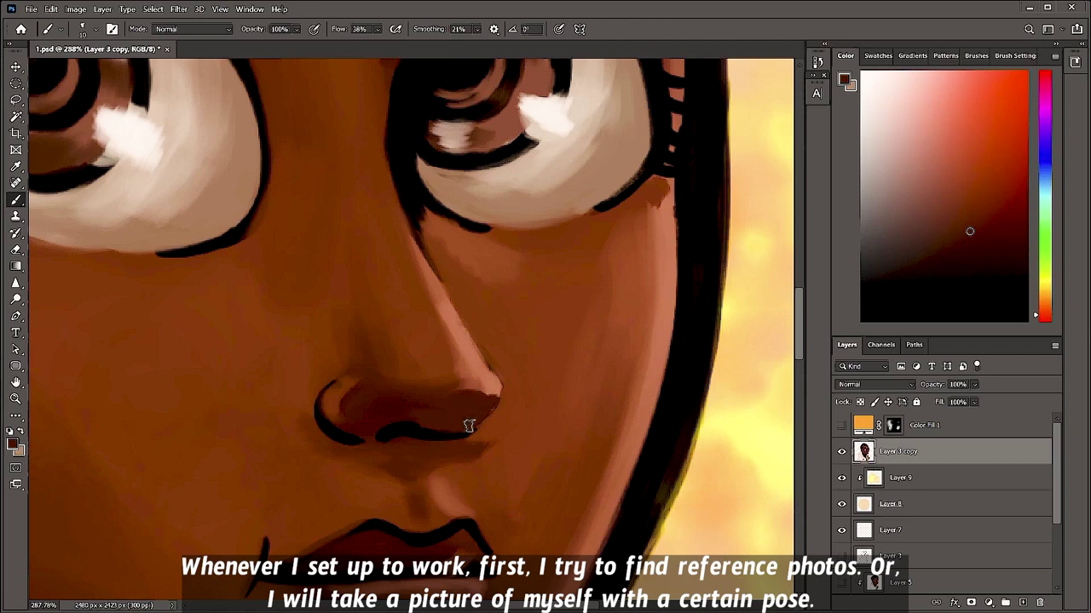
scroll(530, 407, down, 5)
scroll(492, 366, up, 5)
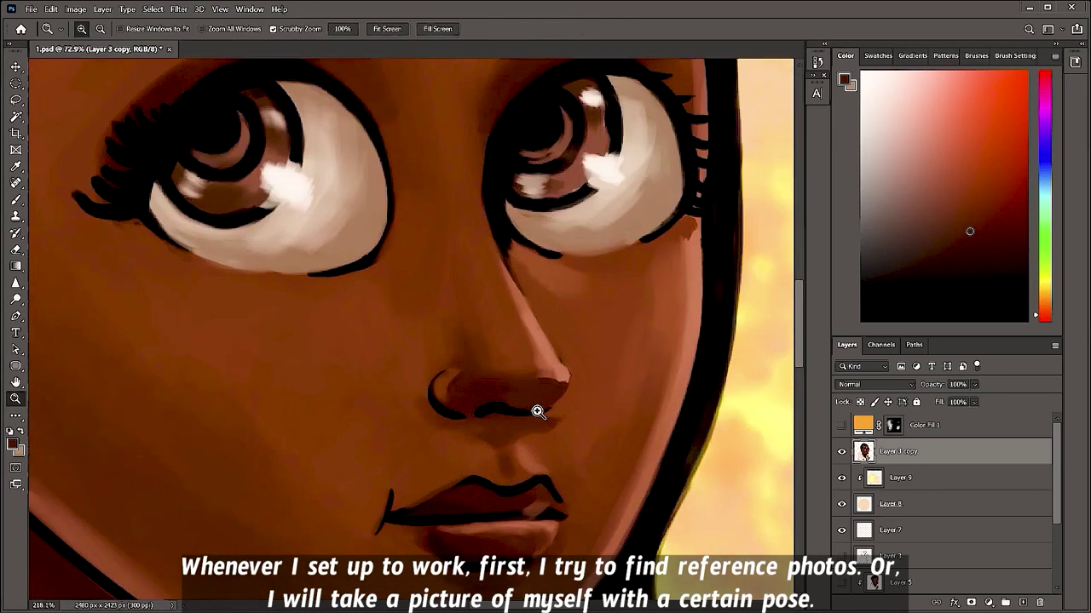
Switch to the Soft Round Pressure Size brush and blend the skin around the nostril with sampled brown.
right_click(592, 336)
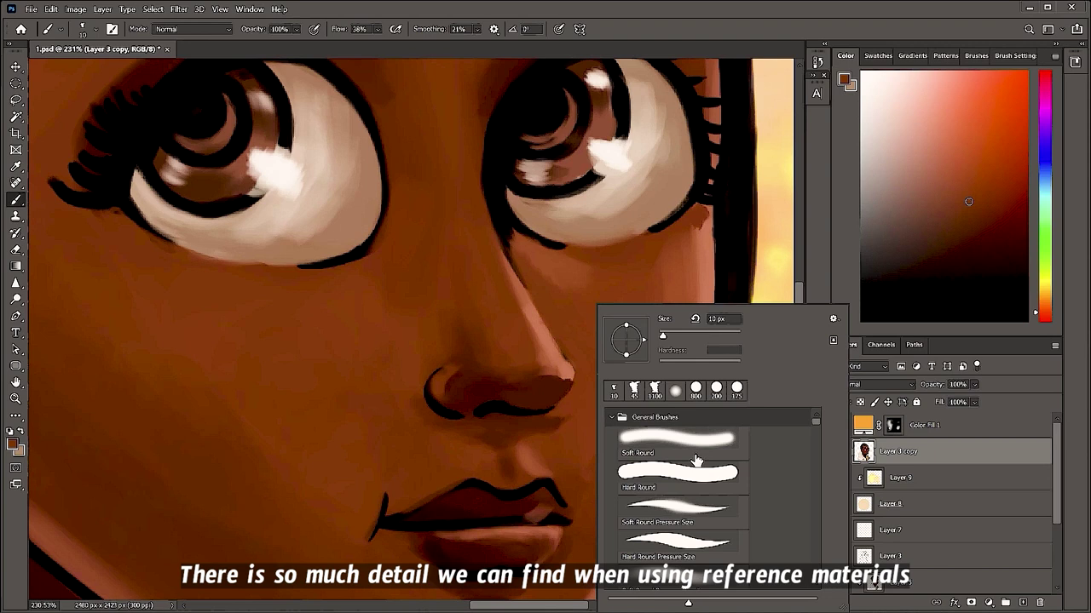
double_click(702, 501)
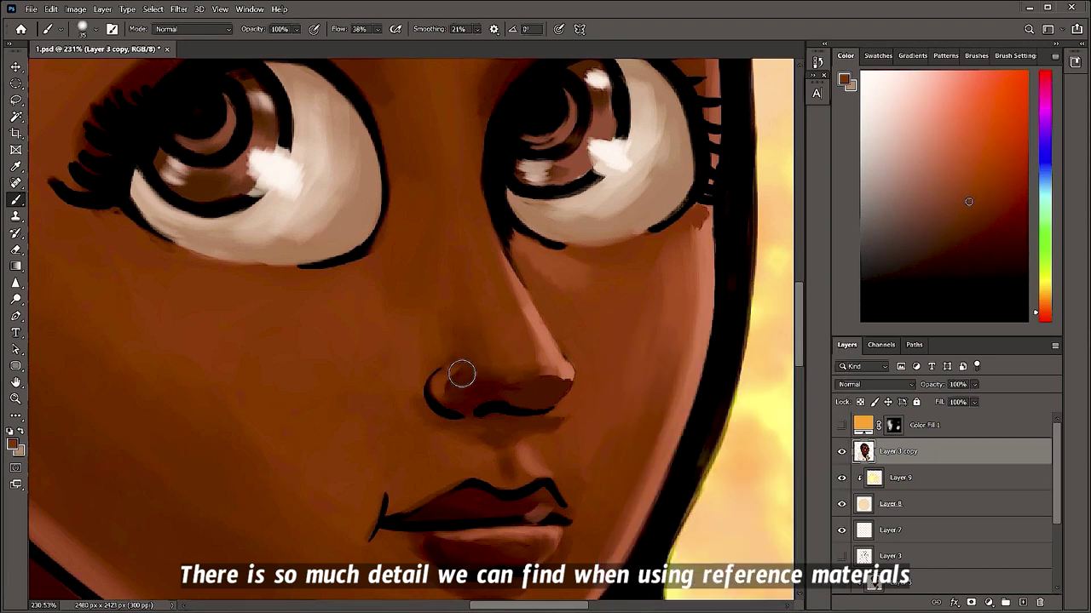
key(alt)
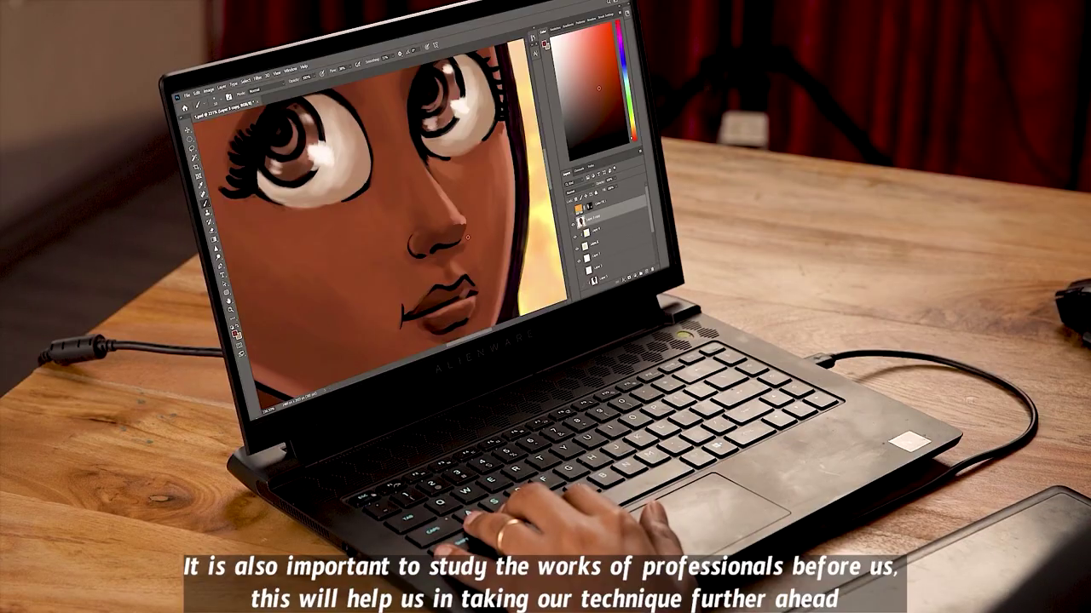
Paint the dark edge below the chin and jaw with tones sampled from the neck hair.
mouse_move(462, 337)
mouse_down()
mouse_move(432, 243)
mouse_move(407, 289)
mouse_up()
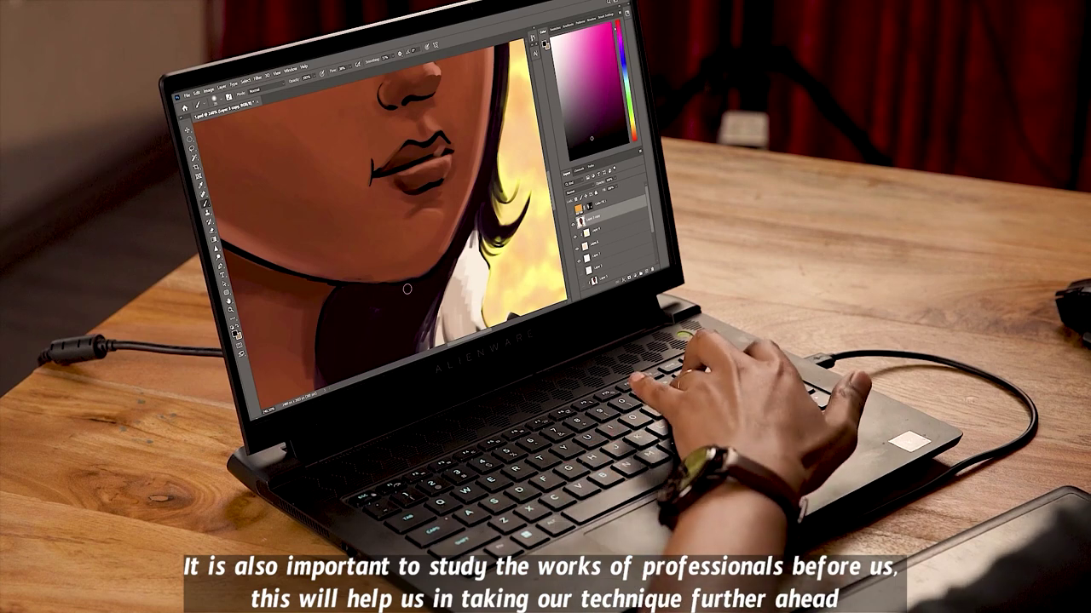
alt+click(388, 278)
mouse_move(423, 270)
mouse_down()
mouse_move(499, 257)
mouse_move(539, 164)
mouse_up()
scroll(504, 348, down, 5)
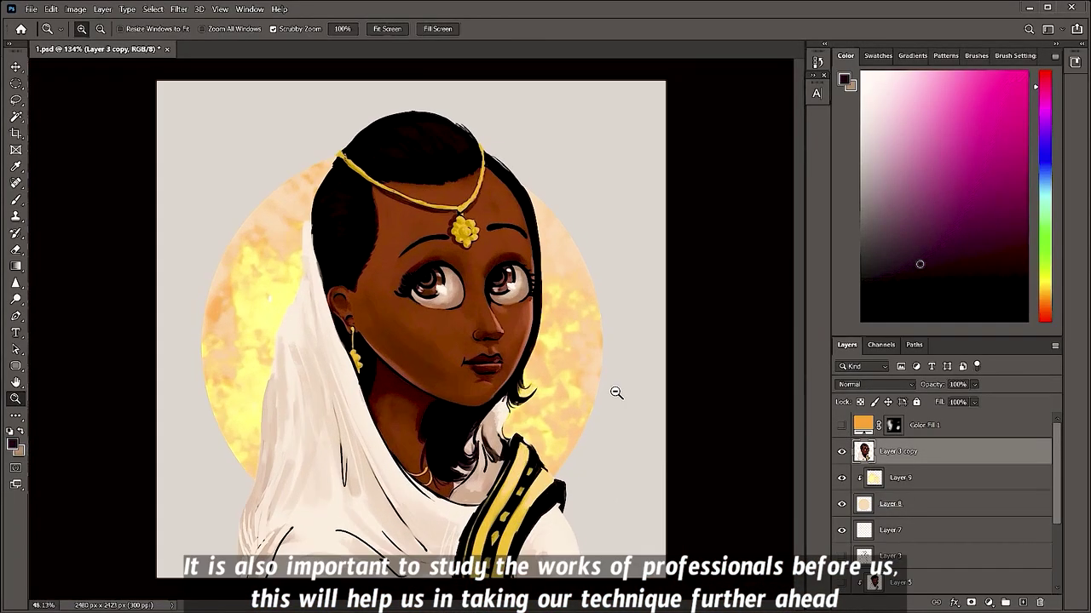
Touch up the head chain across the near hairline with sampled dark brown and gold.
scroll(633, 385, up, 4)
scroll(395, 353, up, 3)
alt+click(242, 305)
drag(423, 326, 564, 378)
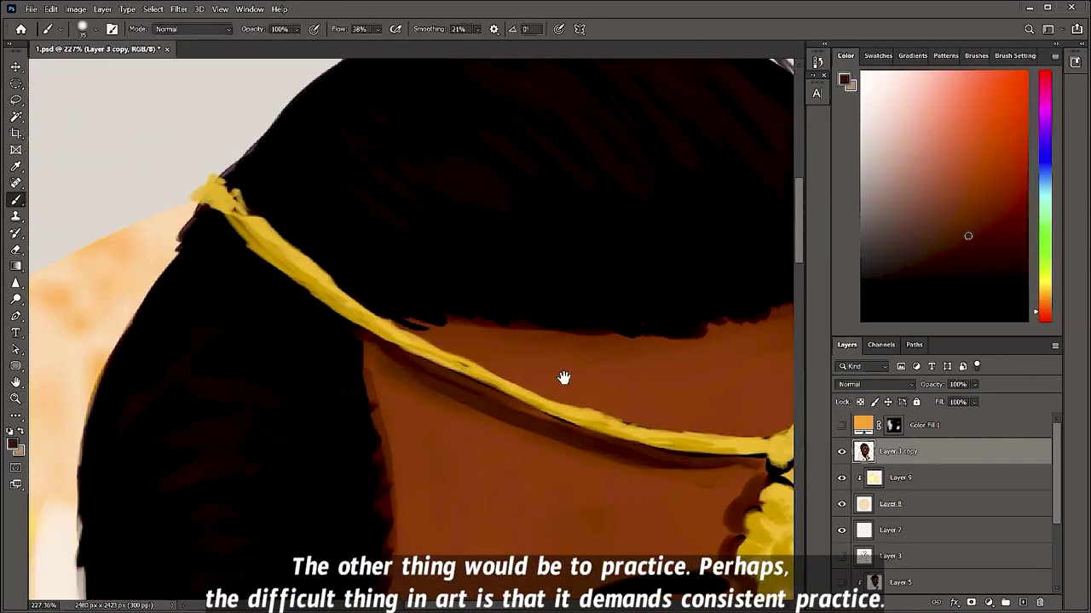
alt+click(358, 306)
scroll(216, 196, down, 6)
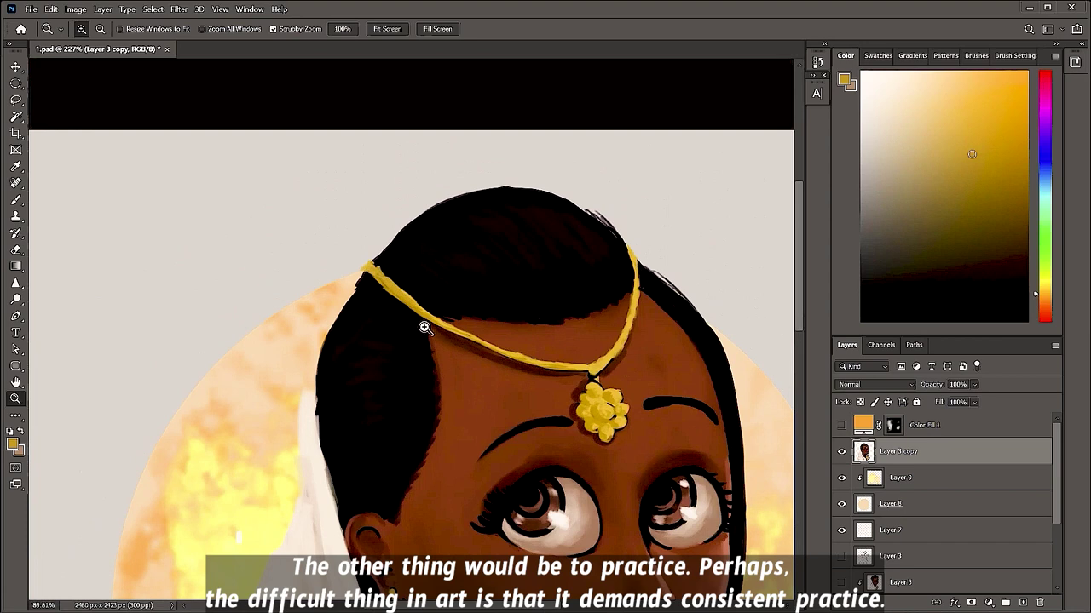
Change to a finer brush and clean up the chain's edge above the flower pendant with sampled browns.
right_click(552, 230)
key(Escape)
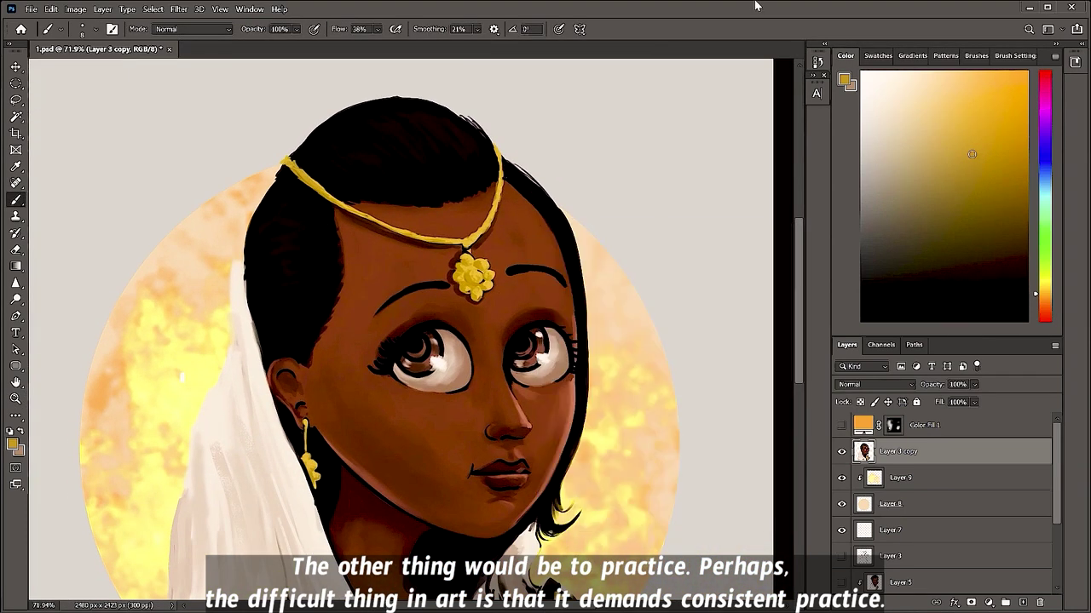
scroll(470, 230, up, 5)
alt+click(431, 334)
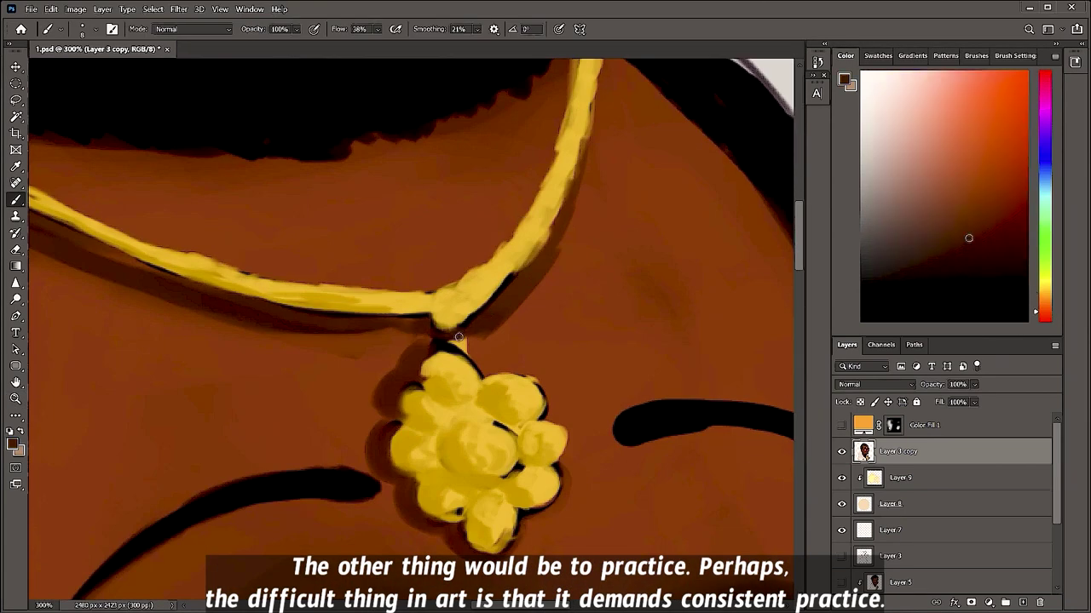
alt+click(538, 296)
drag(523, 286, 550, 229)
drag(529, 259, 569, 209)
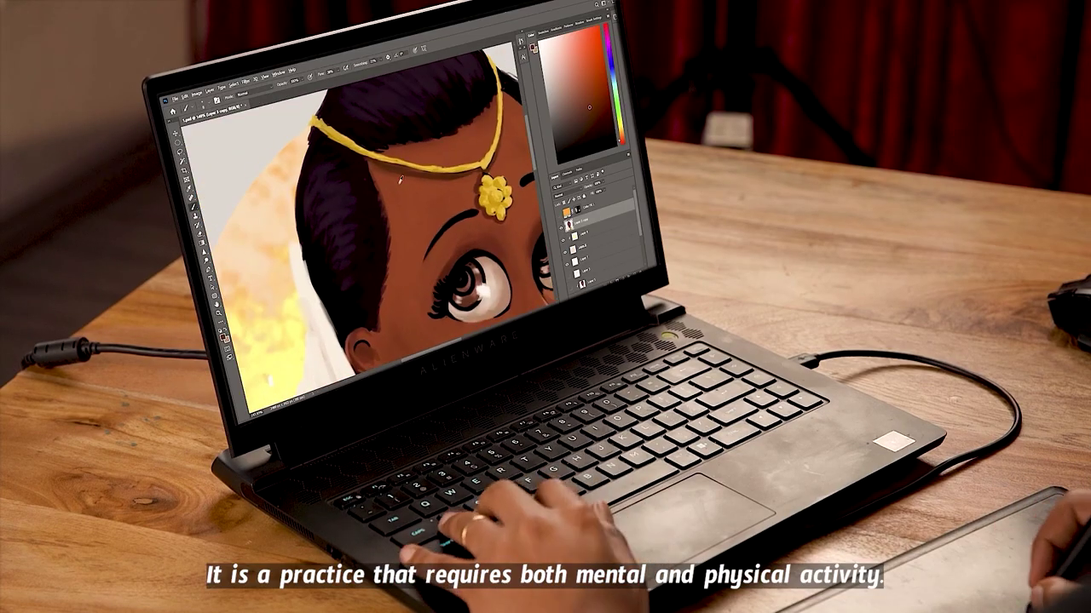
Deepen and blend the eyelid shadows beneath the eyebrows with a larger brush and sampled skin browns.
alt+click(460, 177)
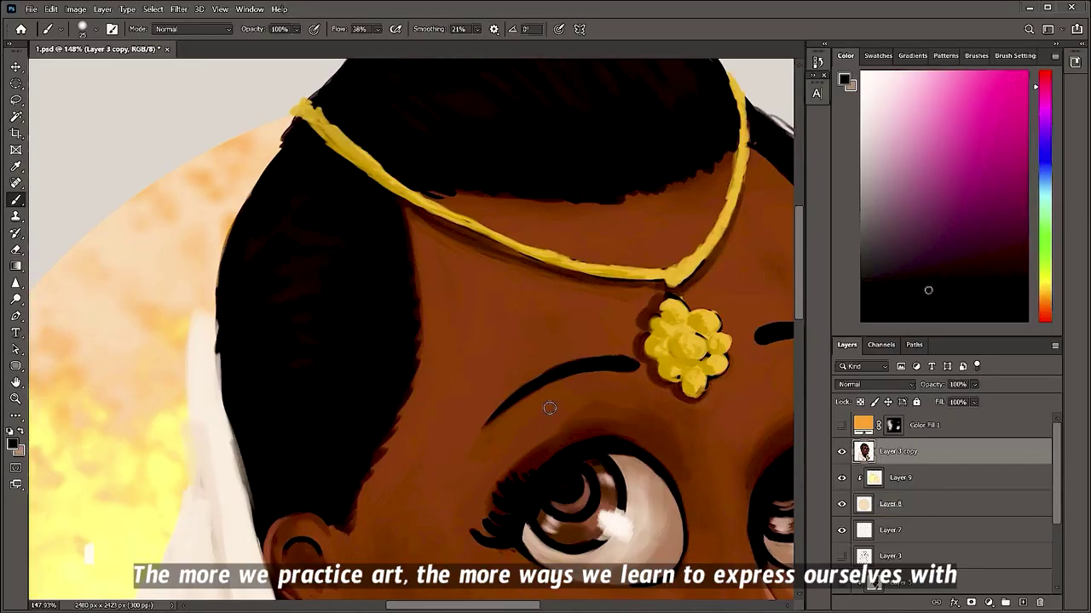
alt+click(537, 439)
scroll(651, 378, down, 5)
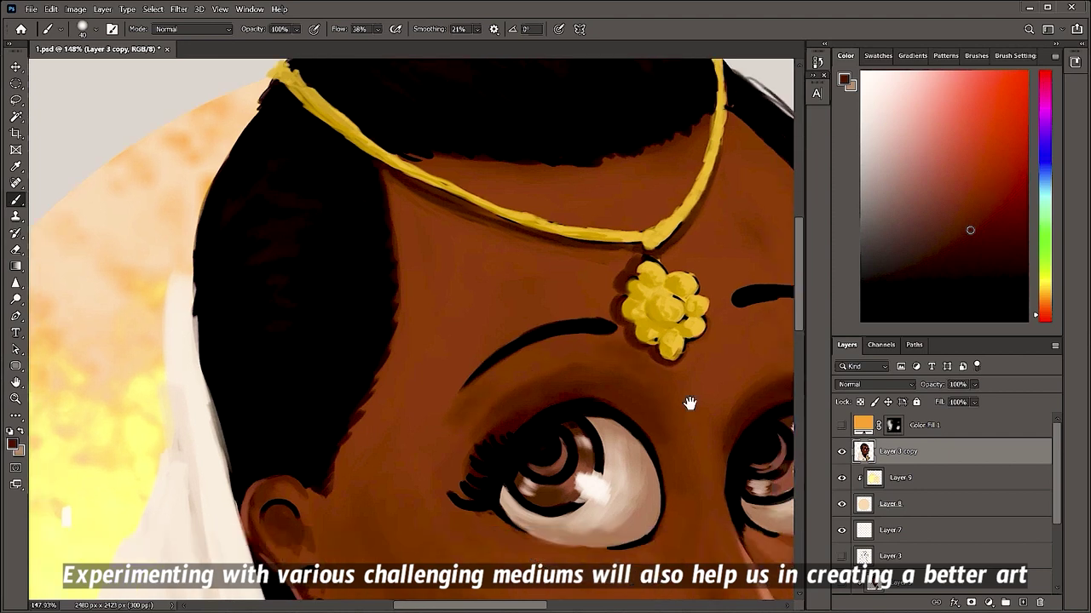
alt+click(301, 264)
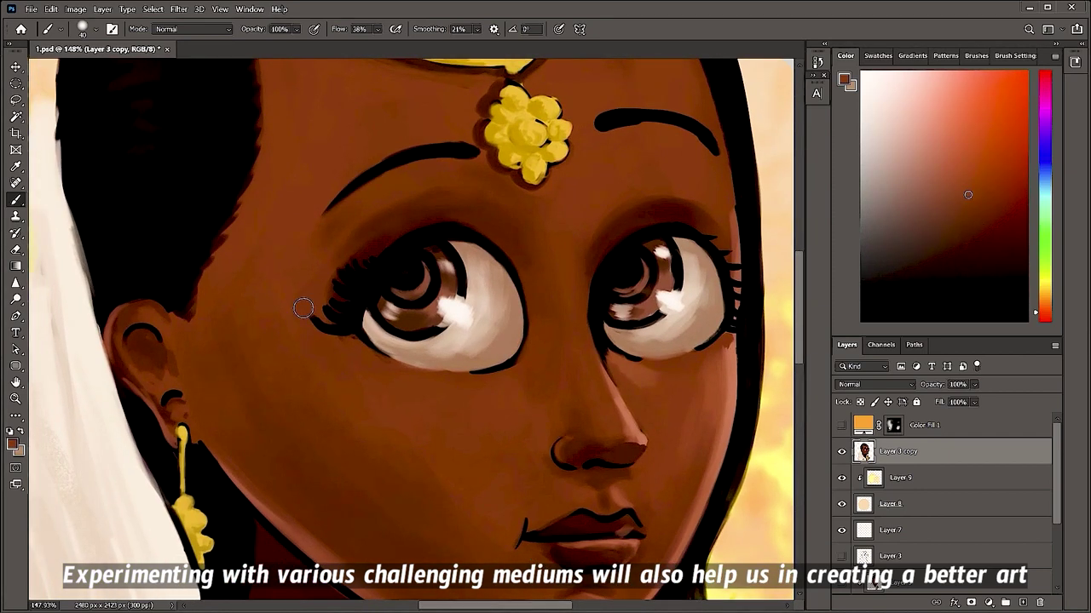
alt+click(621, 198)
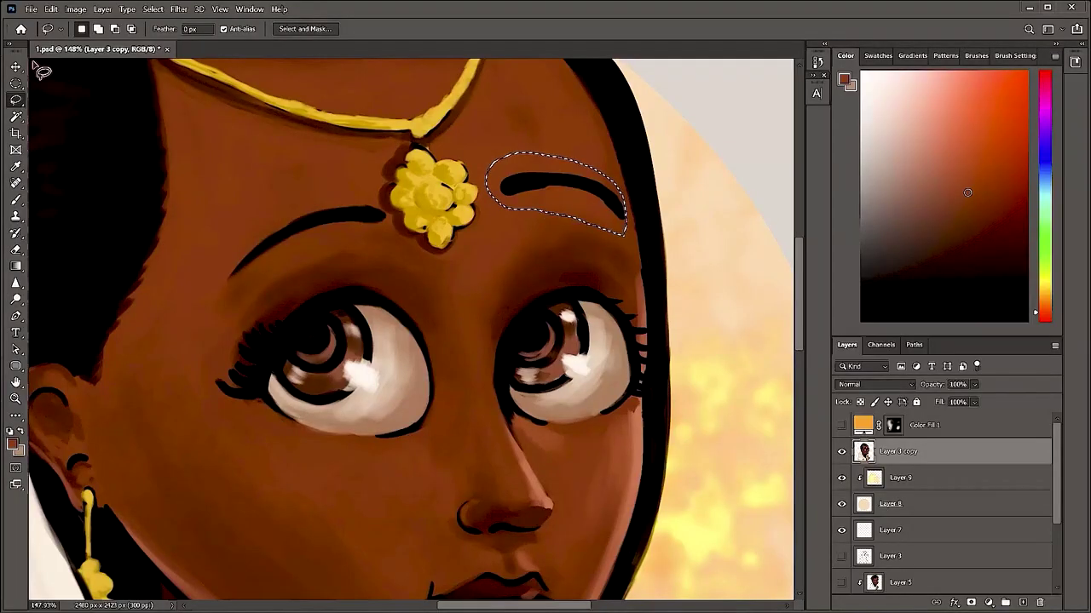
Move the lassoed far eyebrow slightly down and outward, deselect it, and paint skin tone around it.
key(v)
drag(613, 171, 628, 188)
key(ctrl+d)
key(b)
mouse_move(497, 197)
mouse_down()
mouse_move(560, 155)
mouse_move(494, 154)
mouse_move(516, 175)
mouse_move(504, 167)
mouse_move(563, 149)
mouse_up()
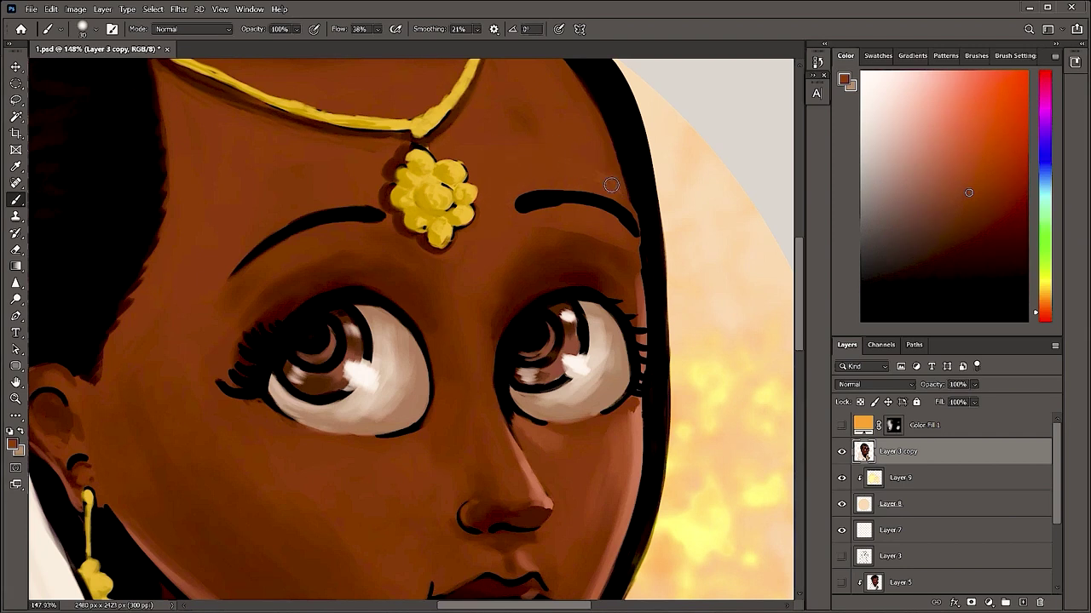
Blend the skin around the moved eyebrow and upper eyelid with browns sampled from the surrounding shading.
alt+click(576, 225)
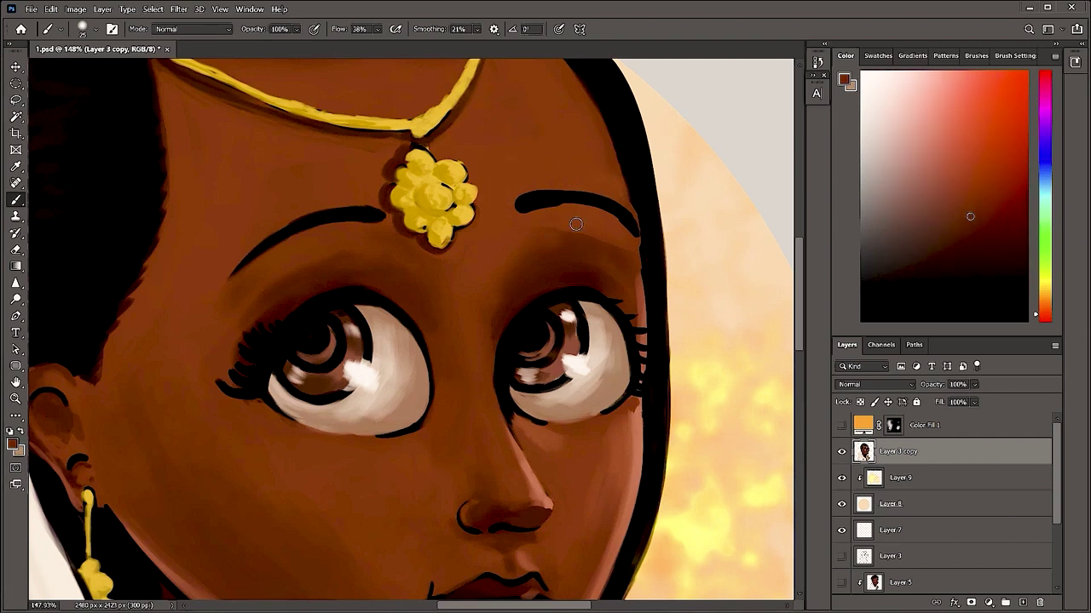
alt+click(656, 260)
alt+click(597, 189)
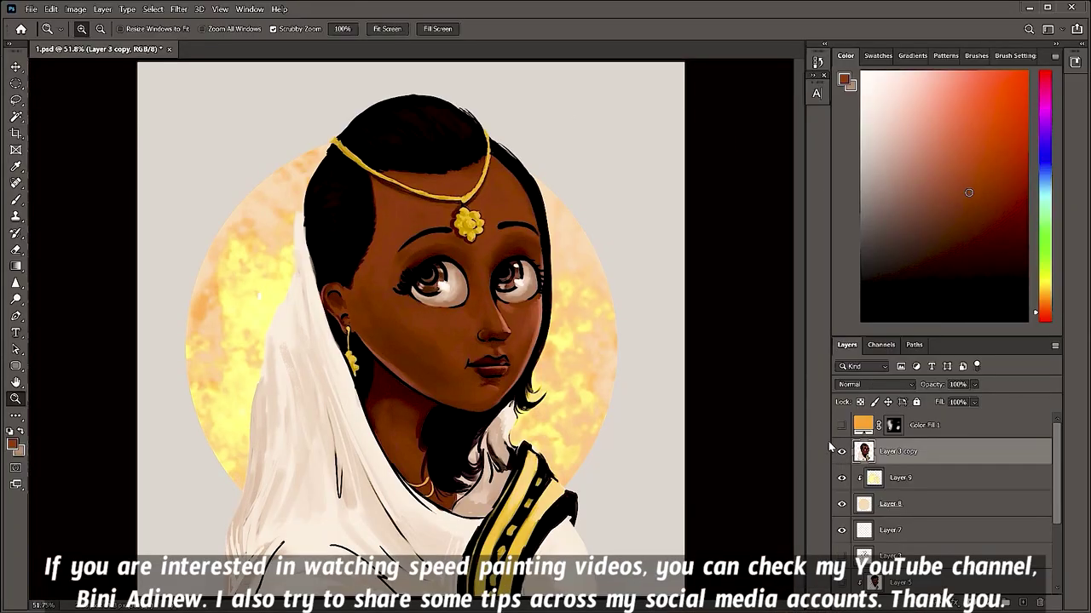
Show the Color Fill 1 glow layer and lower its opacity to about 57%.
click(842, 426)
click(971, 432)
click(973, 384)
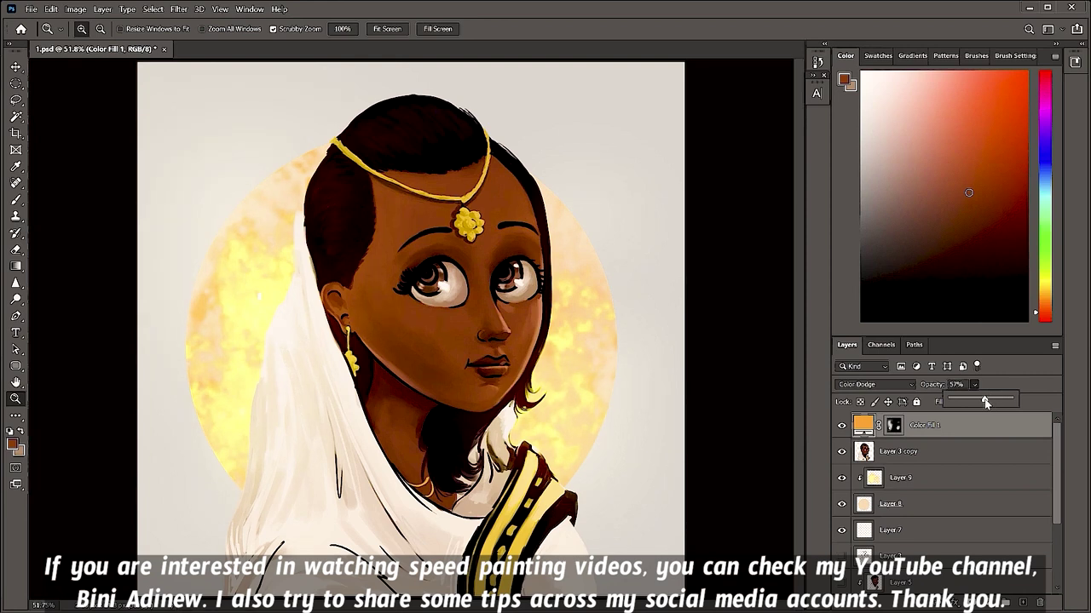